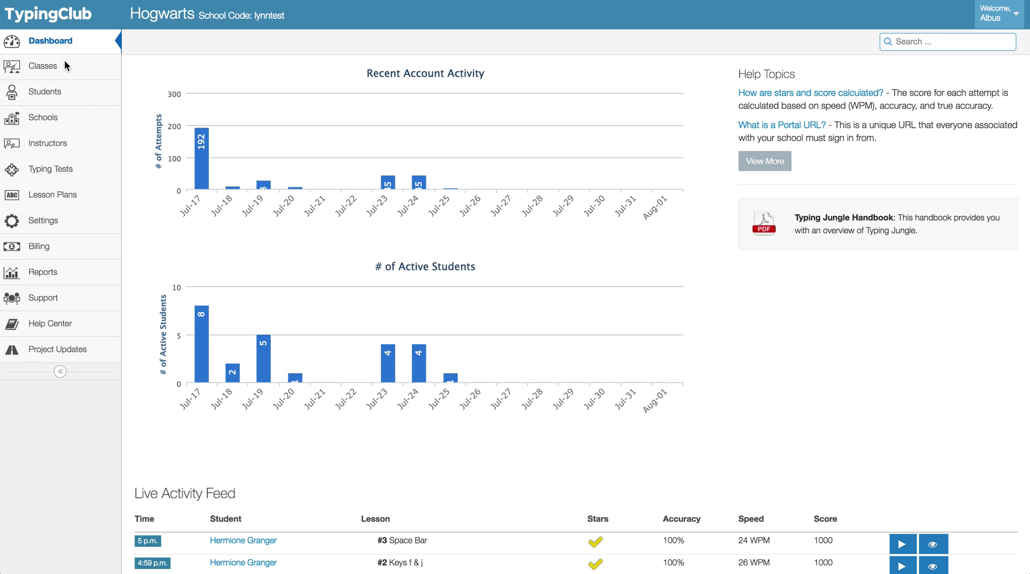
- Open the school's class list and check every class, from Astronomy to Avengers
{"action": "left_click", "coordinate": [47, 68]}
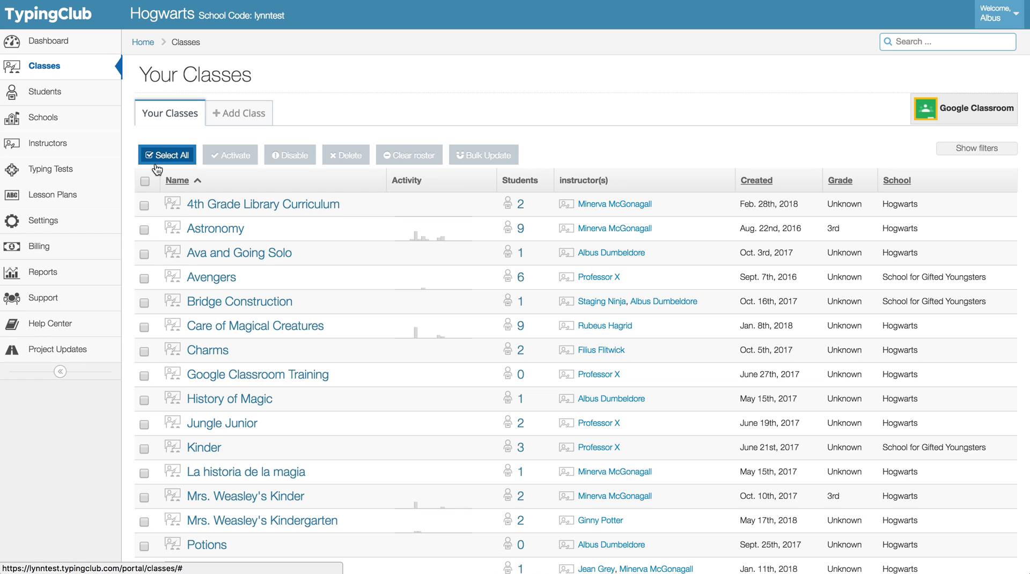
{"action": "left_click", "coordinate": [156, 156]}
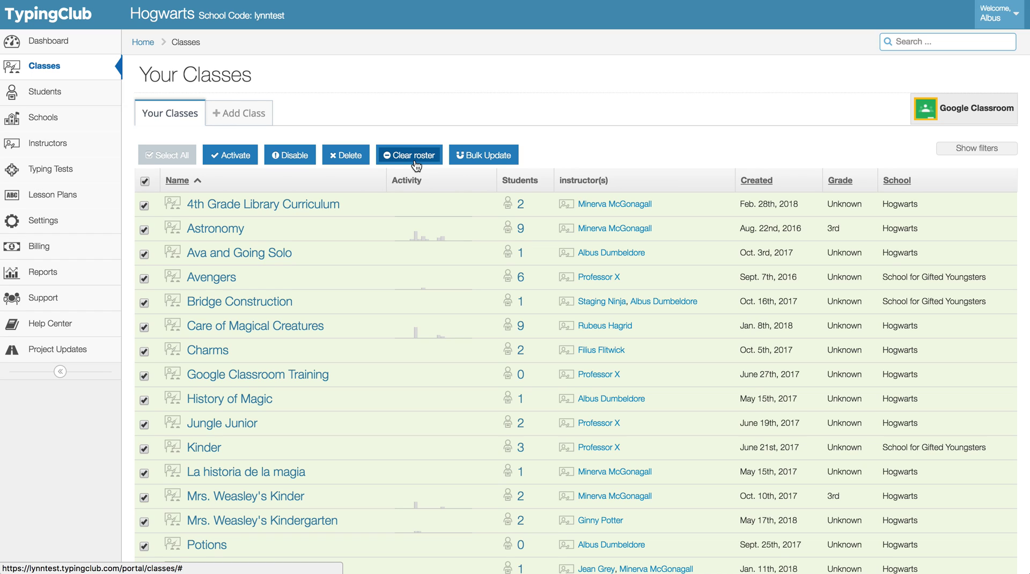
- Clear the class selection and sort classes by Created date, oldest first
{"action": "left_click", "coordinate": [145, 182]}
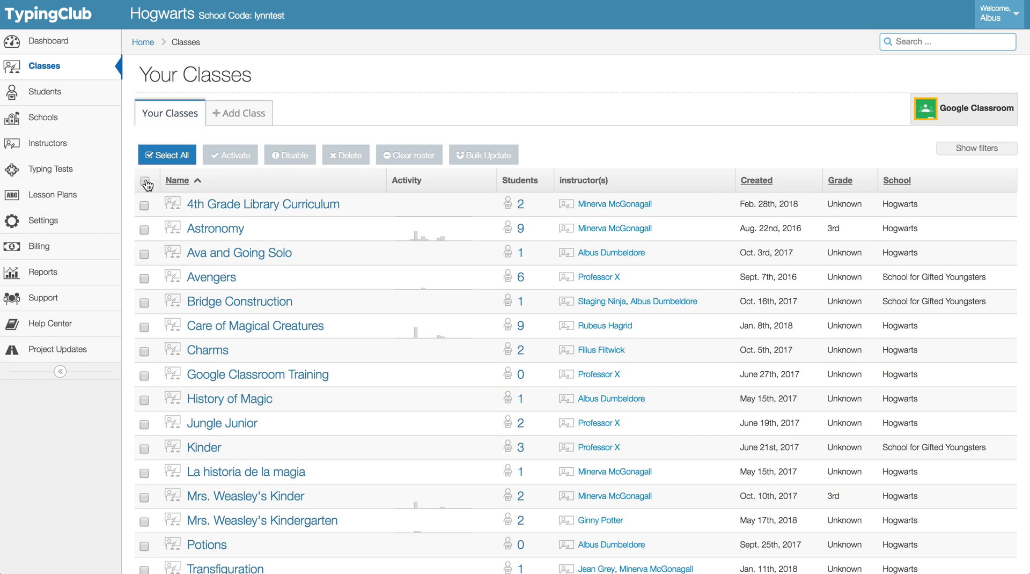
{"action": "left_click", "coordinate": [969, 149]}
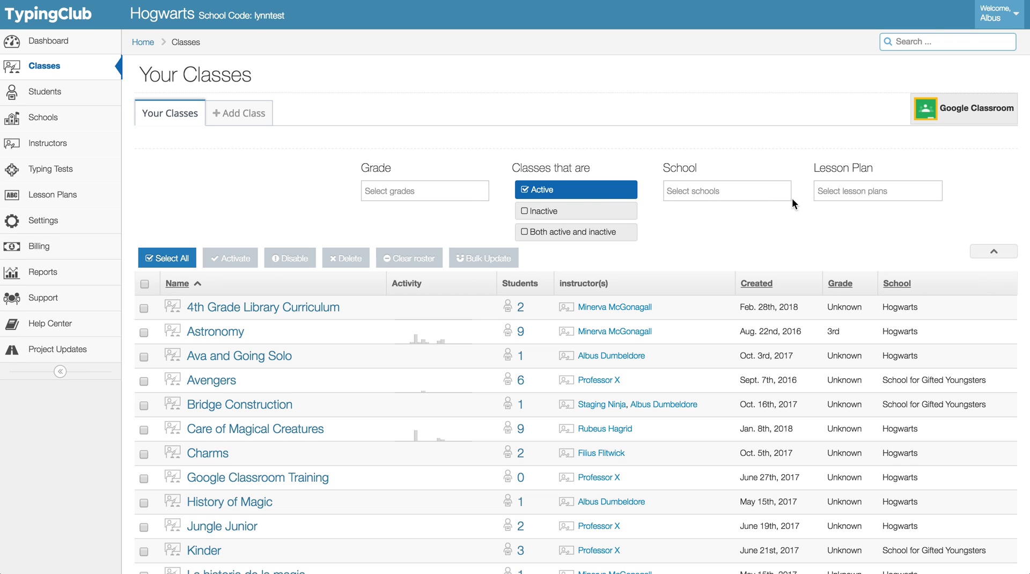
{"action": "left_click", "coordinate": [993, 251]}
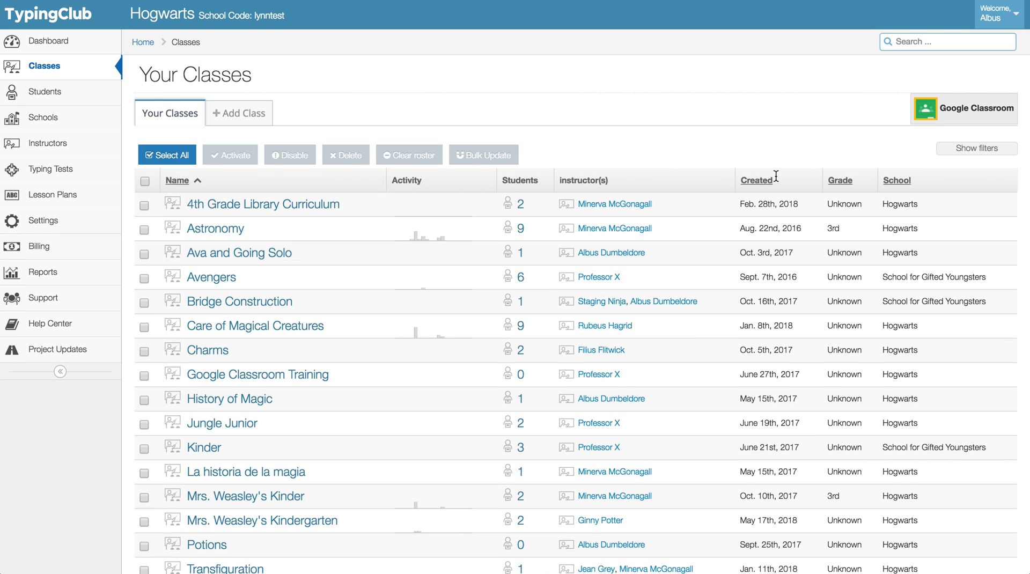
{"action": "left_click", "coordinate": [760, 184]}
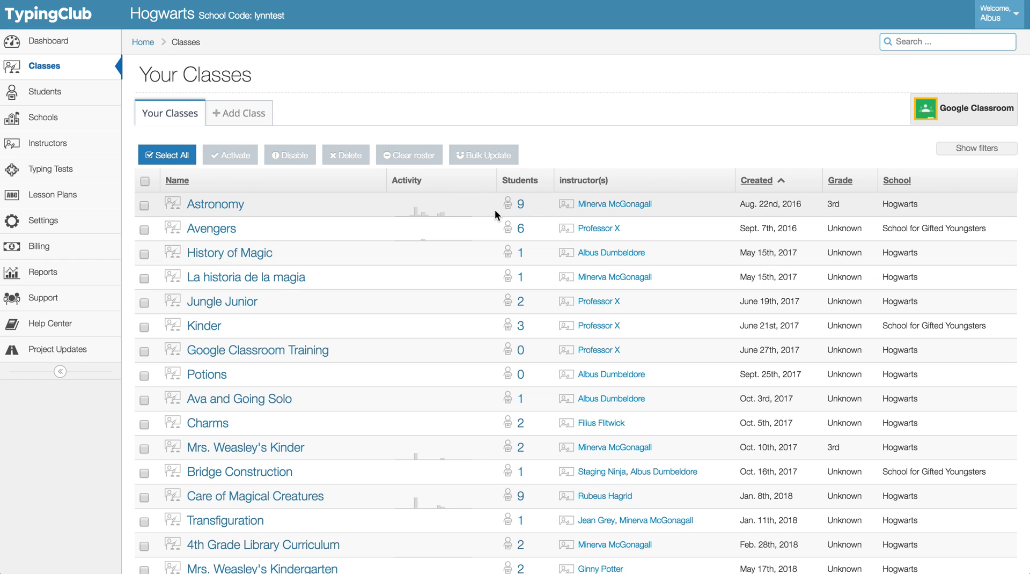
- Check Astronomy and Avengers, uncheck Avengers, and go to Student Management
{"action": "left_click", "coordinate": [144, 205]}
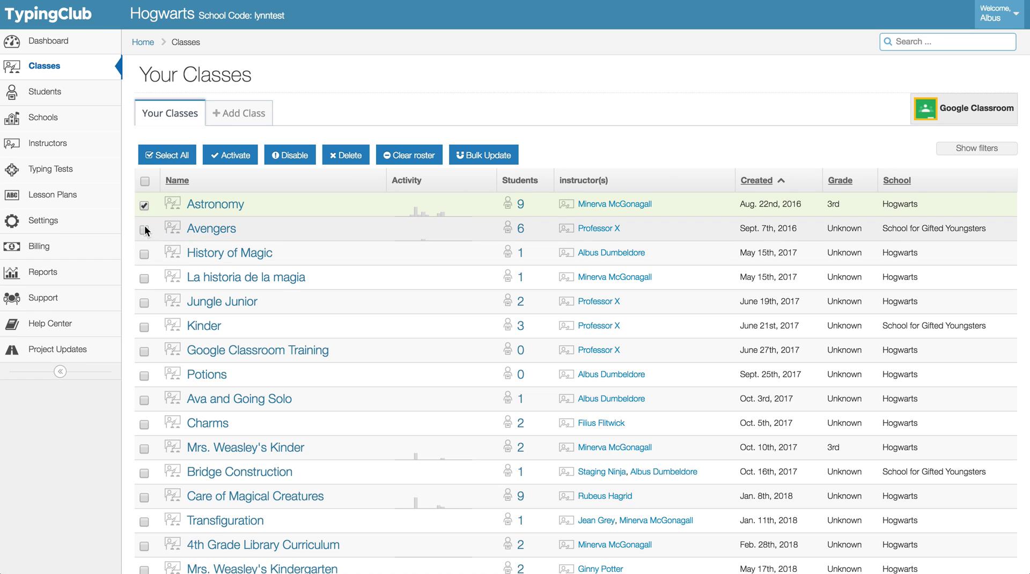
{"action": "left_click", "coordinate": [144, 229]}
{"action": "left_click", "coordinate": [144, 229]}
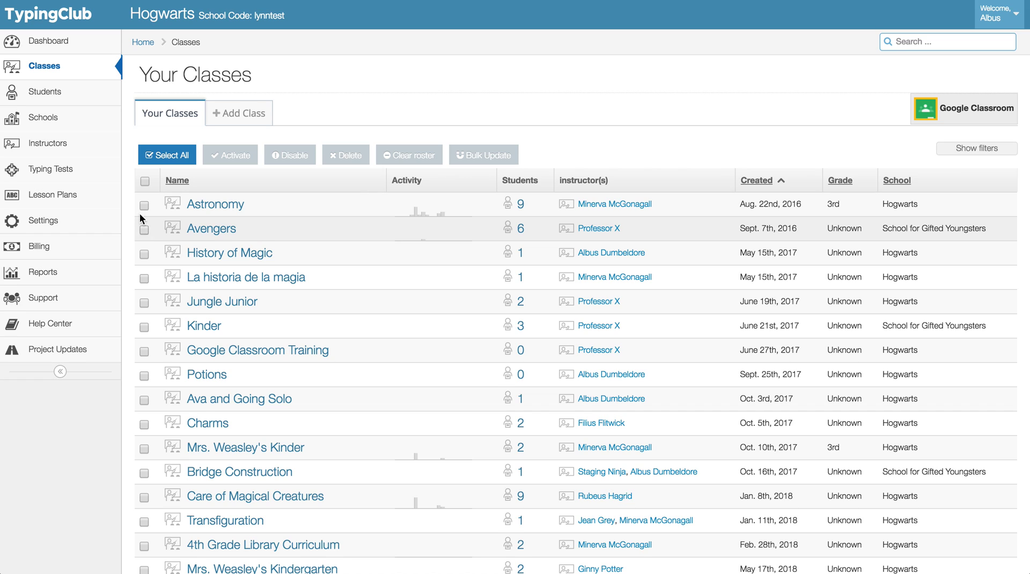
{"action": "left_click", "coordinate": [60, 103]}
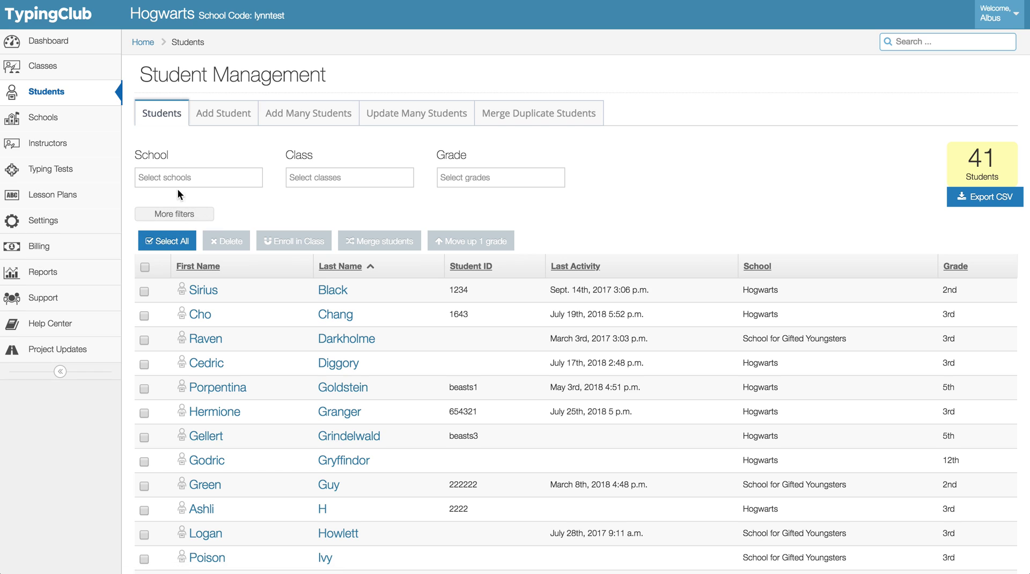
- Sort the 41 students by school, then by grade from lowest up
{"action": "left_click", "coordinate": [193, 215]}
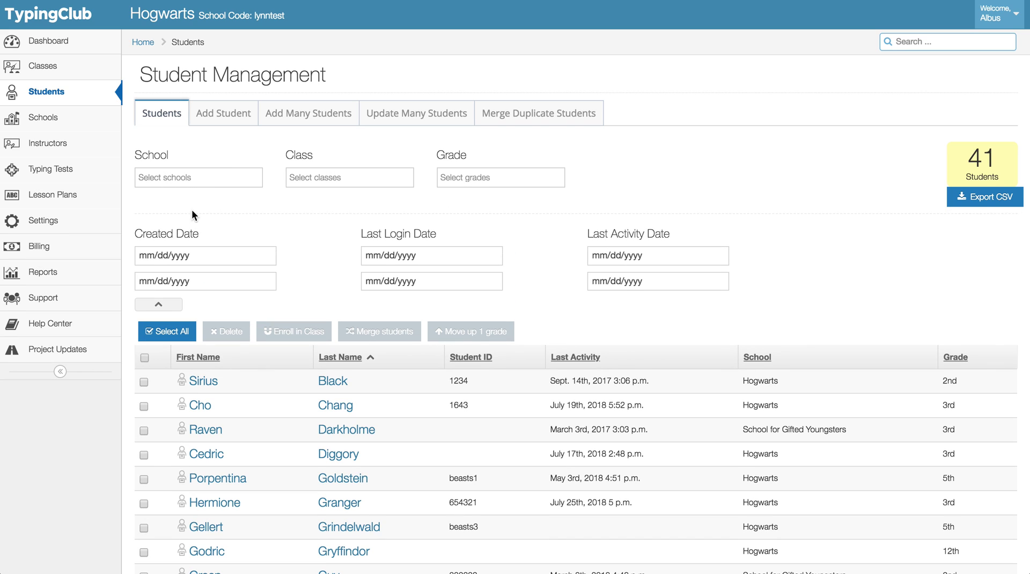
{"action": "left_click", "coordinate": [159, 304]}
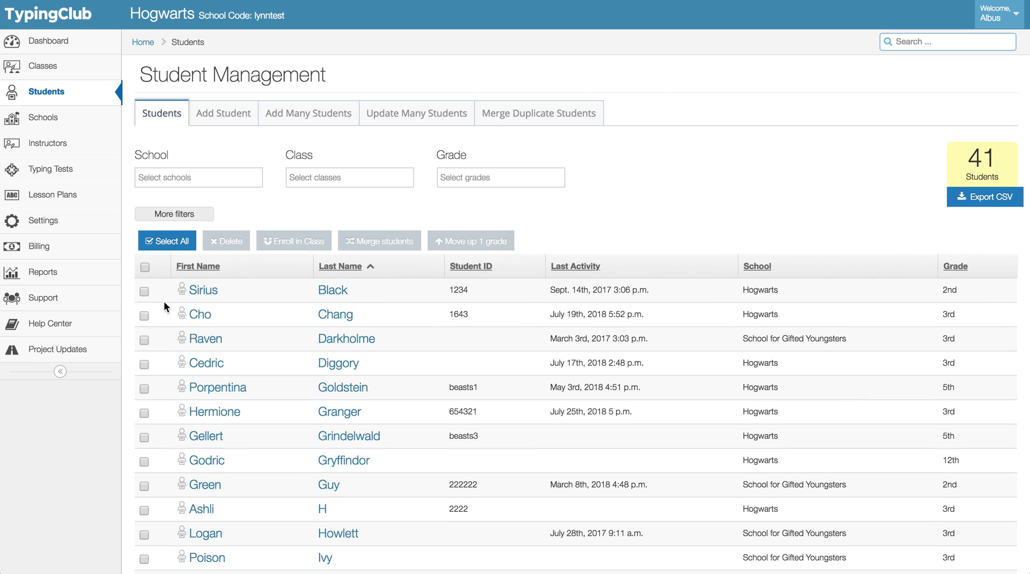
{"action": "left_click", "coordinate": [749, 267]}
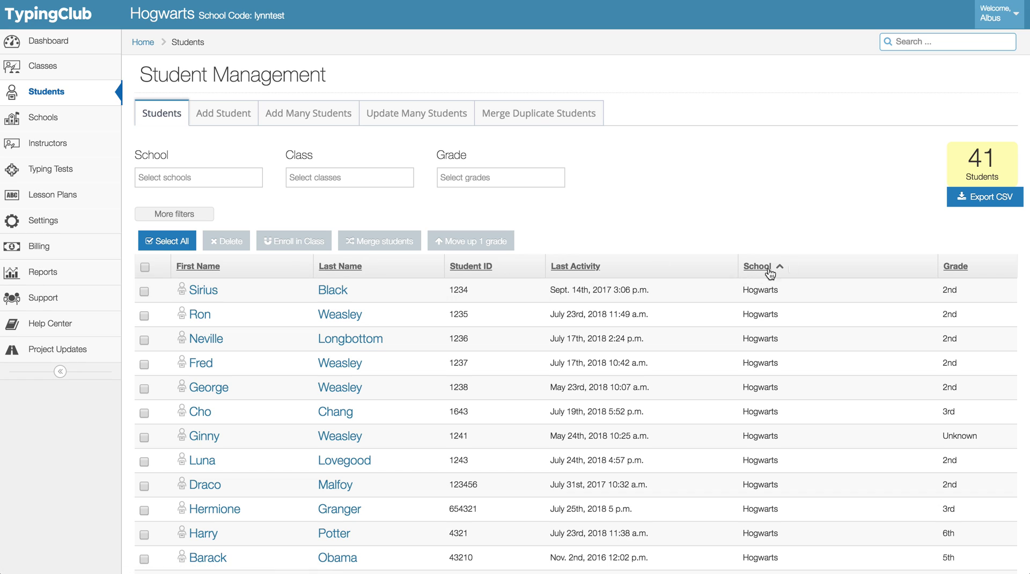
{"action": "left_click", "coordinate": [954, 266]}
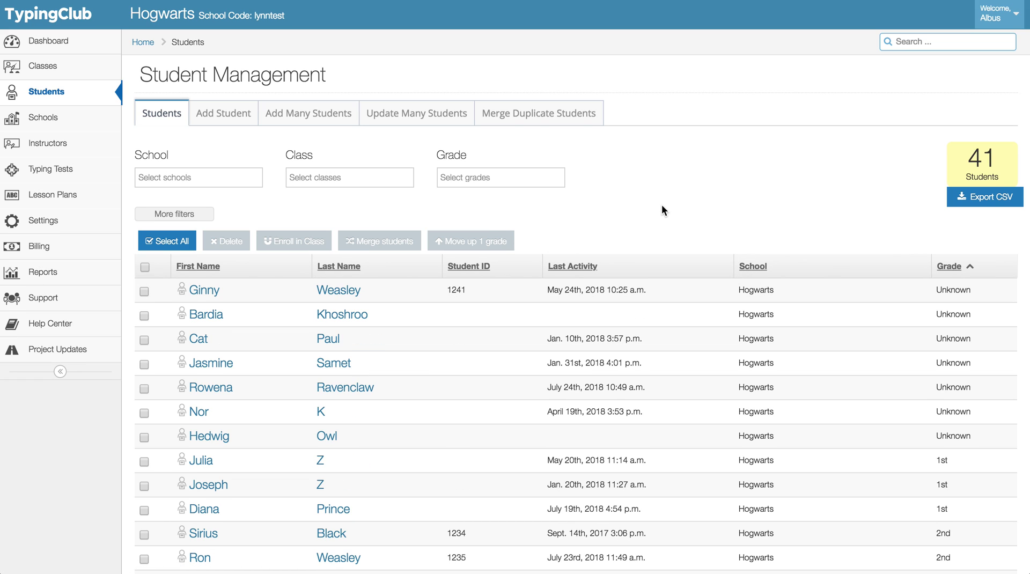
- Filter students to 7th, then 6th Grade, select the 6th grader, then clear the filter
{"action": "left_click", "coordinate": [492, 175]}
{"action": "scroll", "coordinate": [482, 279], "scroll_direction": "down", "scroll_amount": 3}
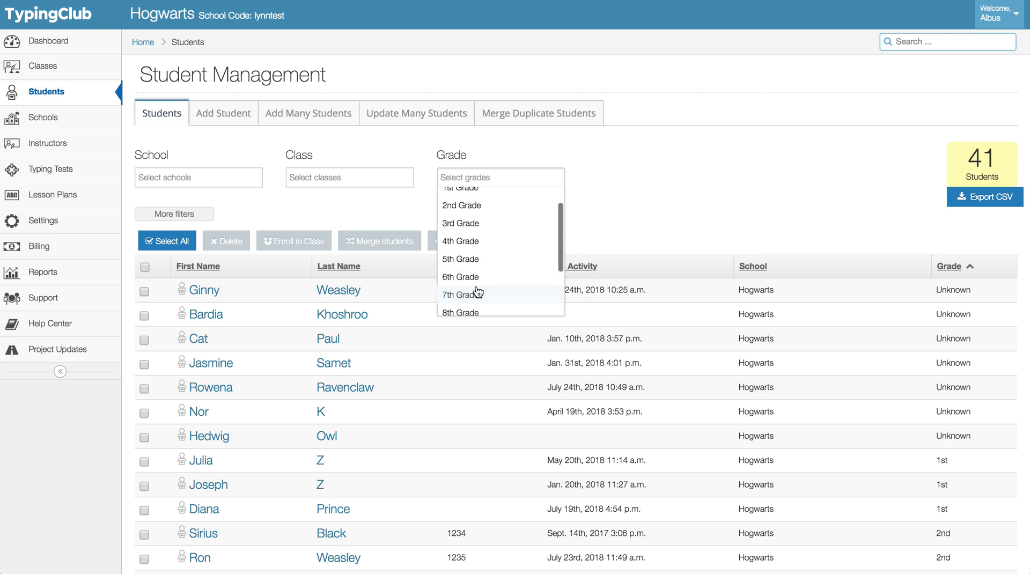
{"action": "left_click", "coordinate": [479, 290]}
{"action": "left_click", "coordinate": [493, 180]}
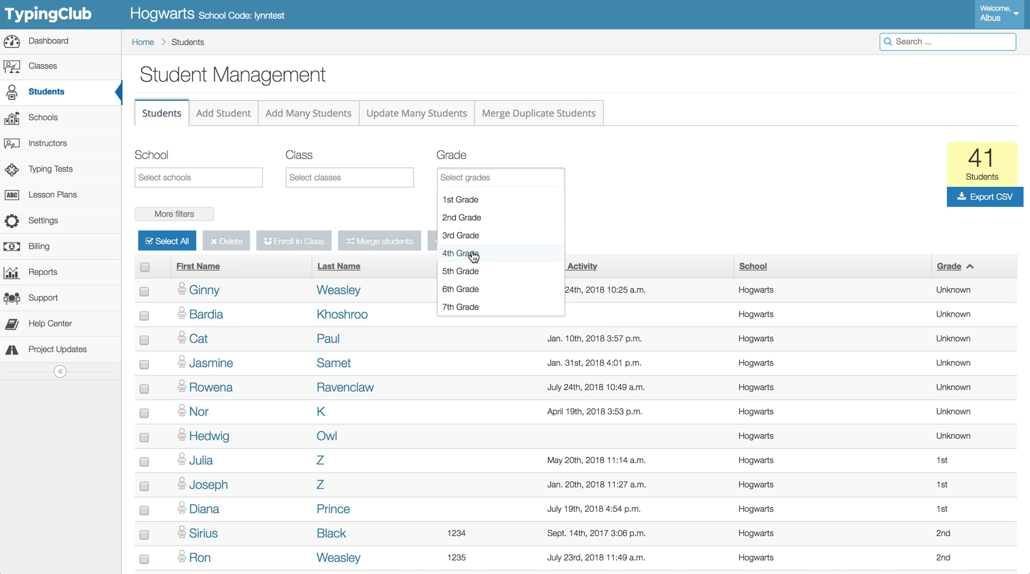
{"action": "left_click", "coordinate": [467, 291]}
{"action": "left_click", "coordinate": [652, 181]}
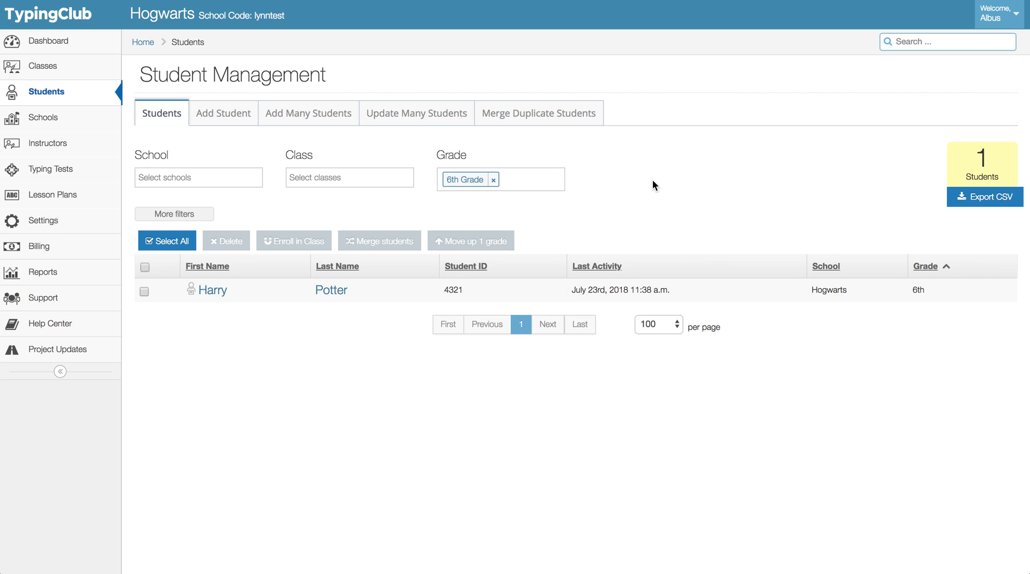
{"action": "left_click", "coordinate": [143, 292]}
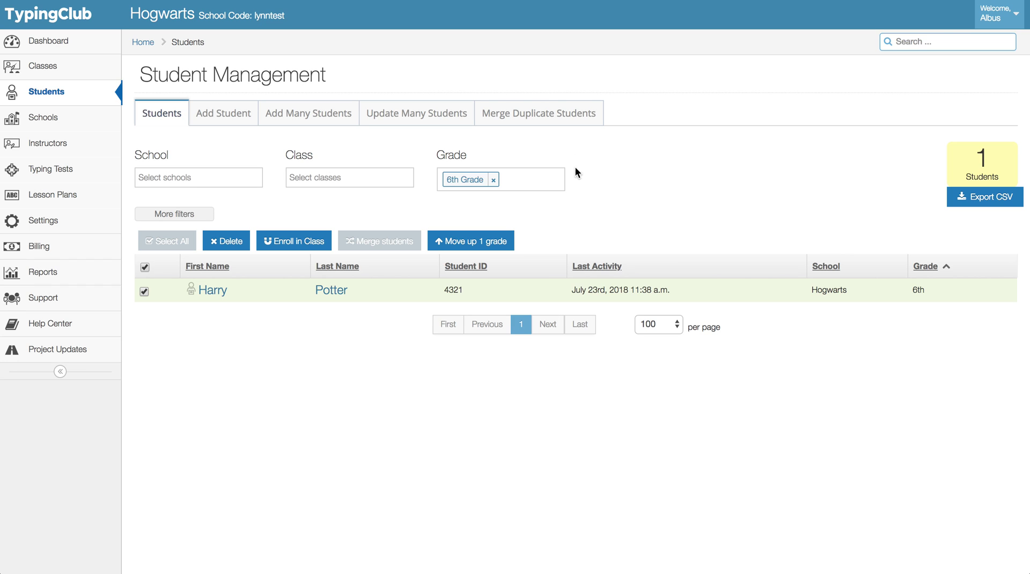
{"action": "left_click", "coordinate": [492, 179]}
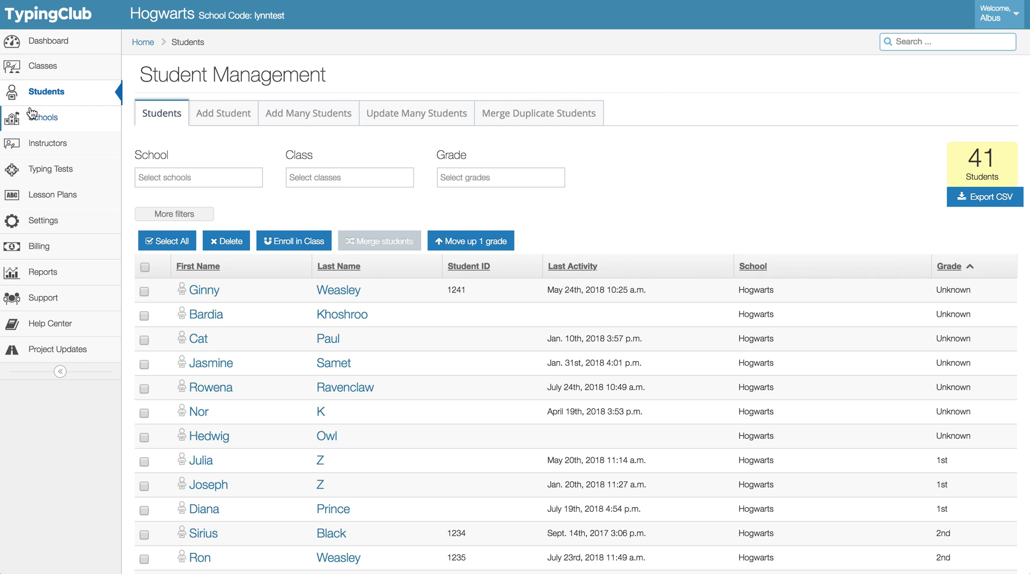
- Select all 41 students, move them up 1 grade, and check the new grade groups
{"action": "left_click", "coordinate": [179, 242]}
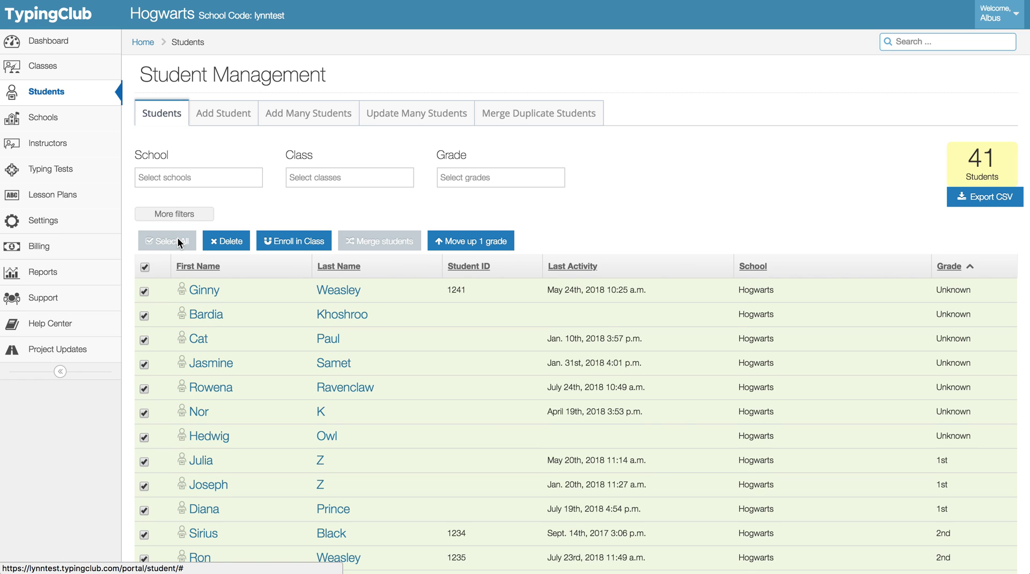
{"action": "left_click", "coordinate": [471, 244]}
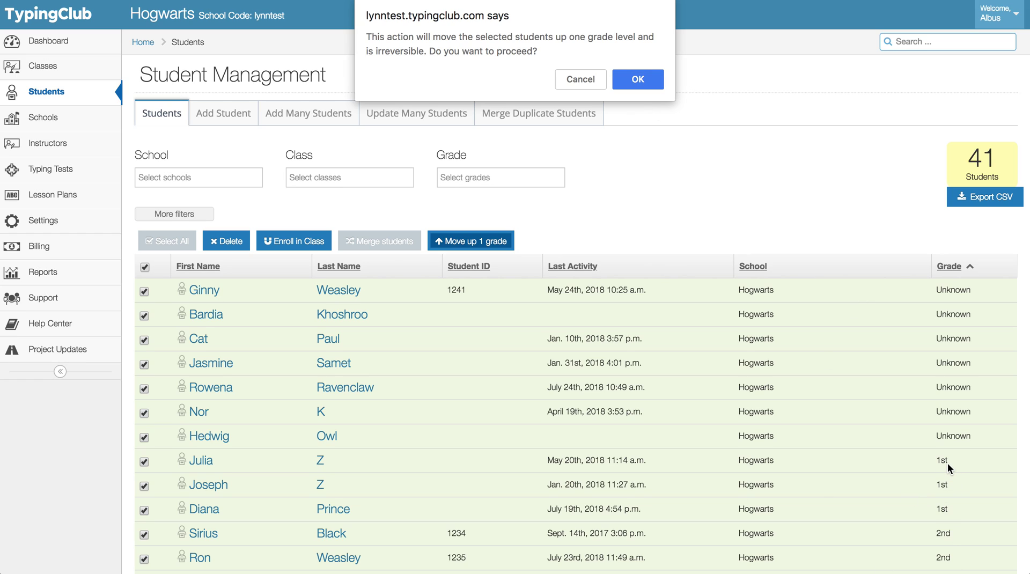
{"action": "left_click", "coordinate": [625, 80]}
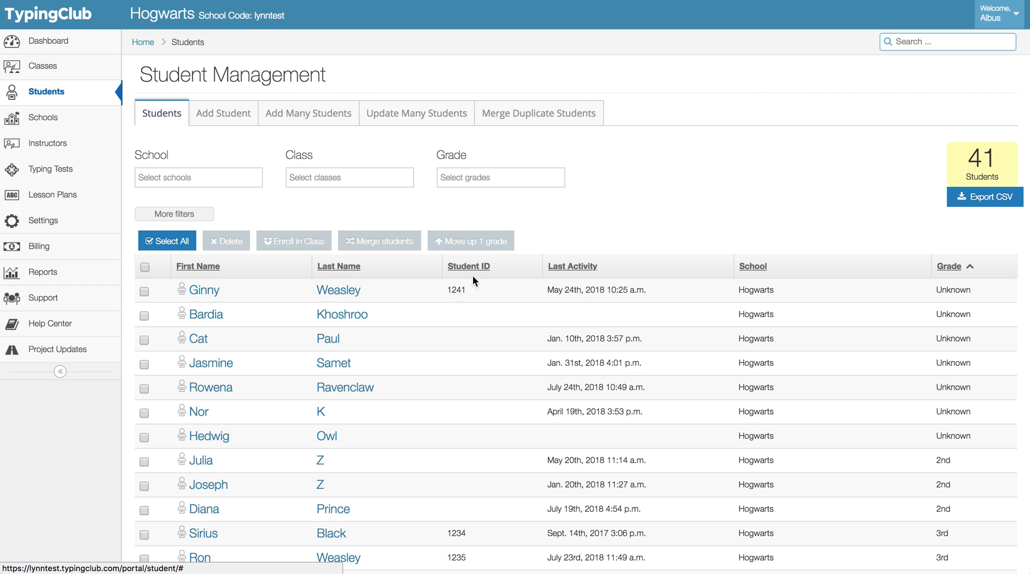
{"action": "scroll", "coordinate": [446, 378], "scroll_direction": "down", "scroll_amount": 3}
{"action": "scroll", "coordinate": [446, 378], "scroll_direction": "up", "scroll_amount": 3}
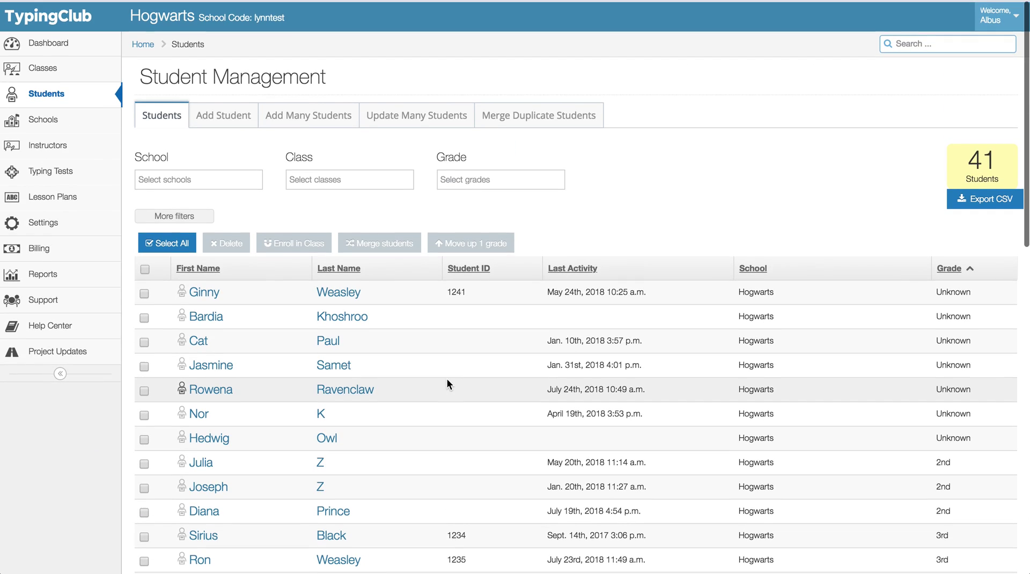
{"action": "scroll", "coordinate": [446, 379], "scroll_direction": "down", "scroll_amount": 6}
{"action": "scroll", "coordinate": [446, 379], "scroll_direction": "down", "scroll_amount": 1}
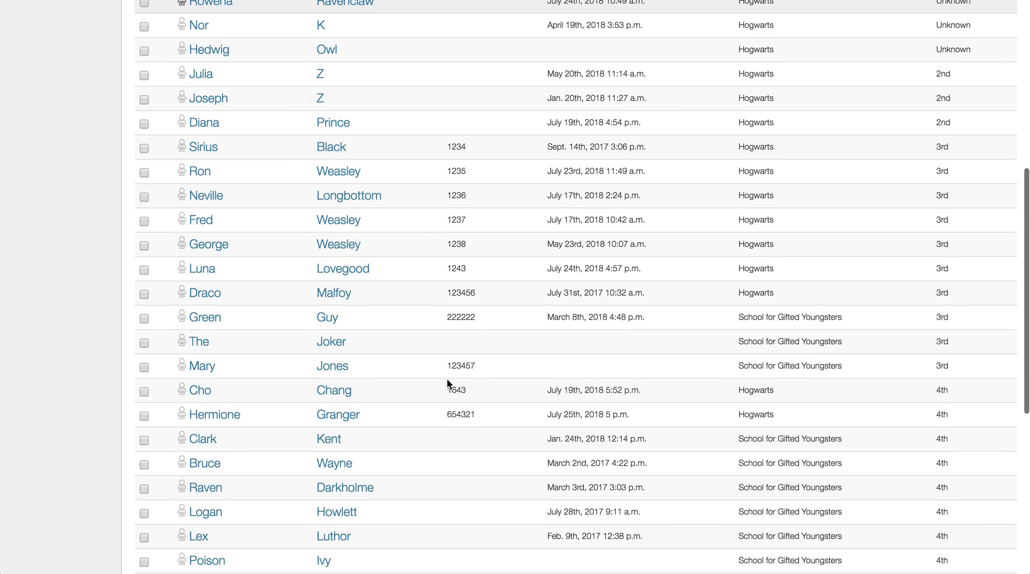
{"action": "scroll", "coordinate": [446, 378], "scroll_direction": "down", "scroll_amount": 2}
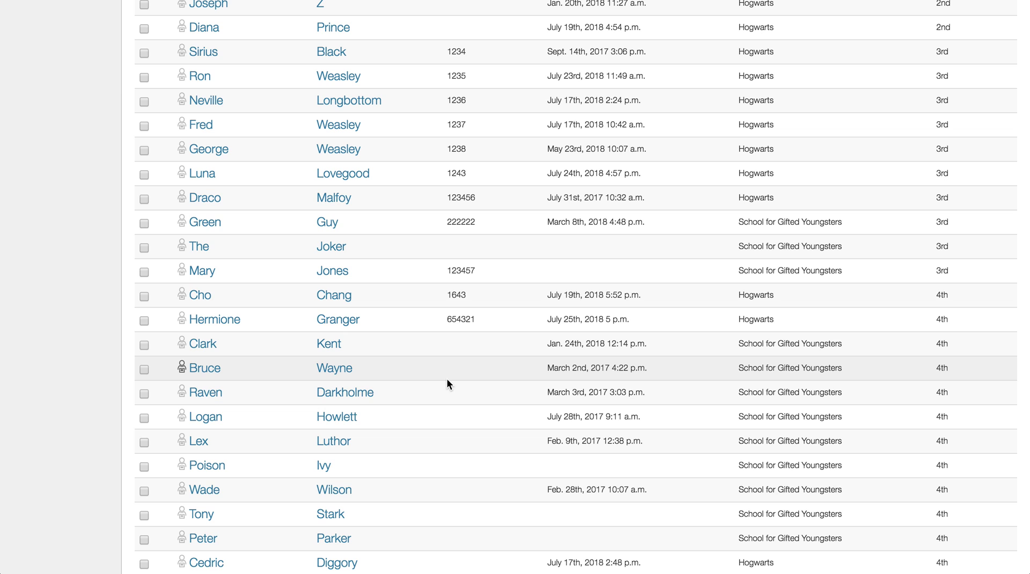
{"action": "scroll", "coordinate": [446, 379], "scroll_direction": "up", "scroll_amount": 10}
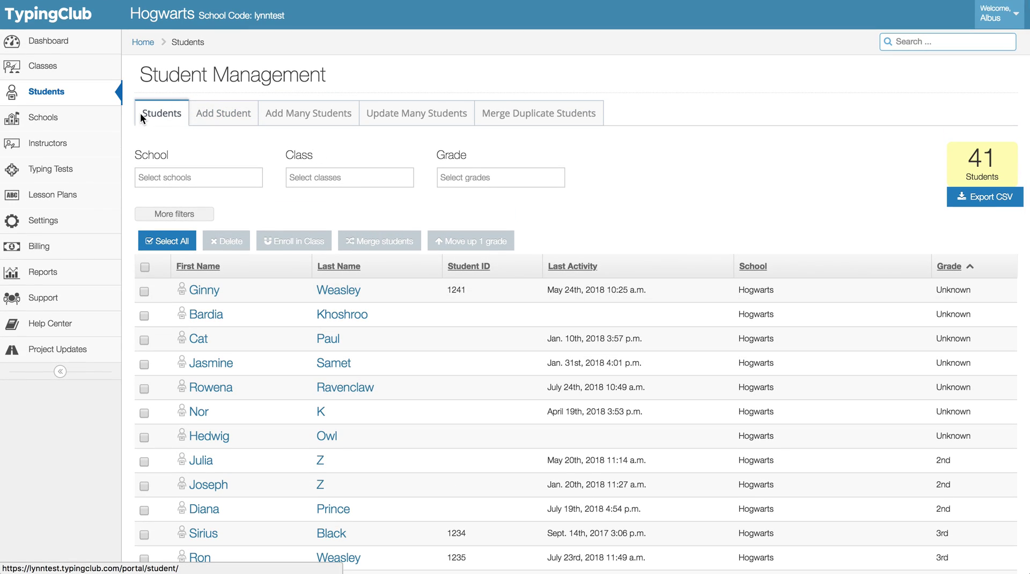
- Step through the School and Instructor pages to the Lesson Plans table
{"action": "left_click", "coordinate": [64, 122]}
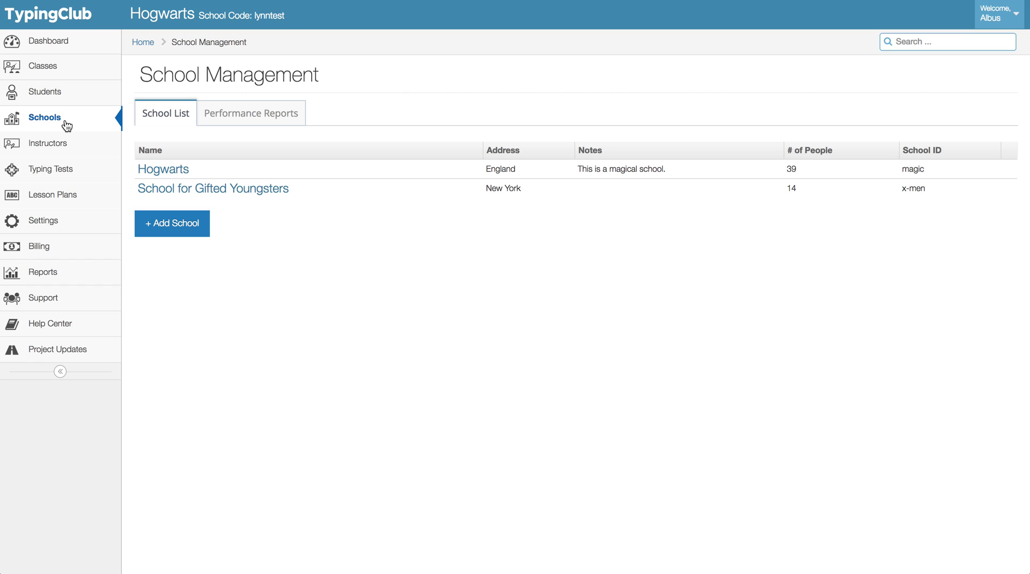
{"action": "left_click", "coordinate": [57, 152]}
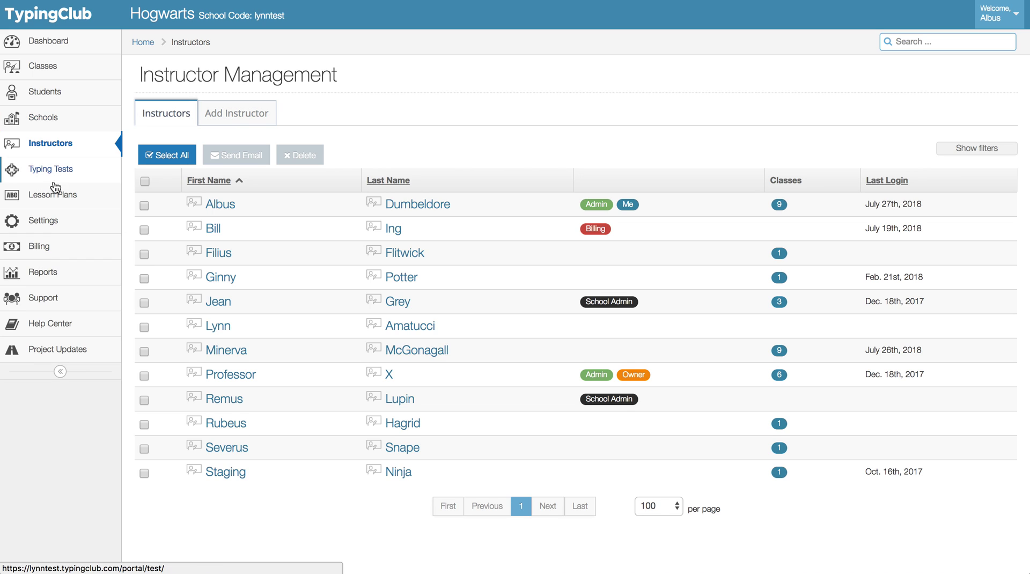
{"action": "left_click", "coordinate": [61, 198]}
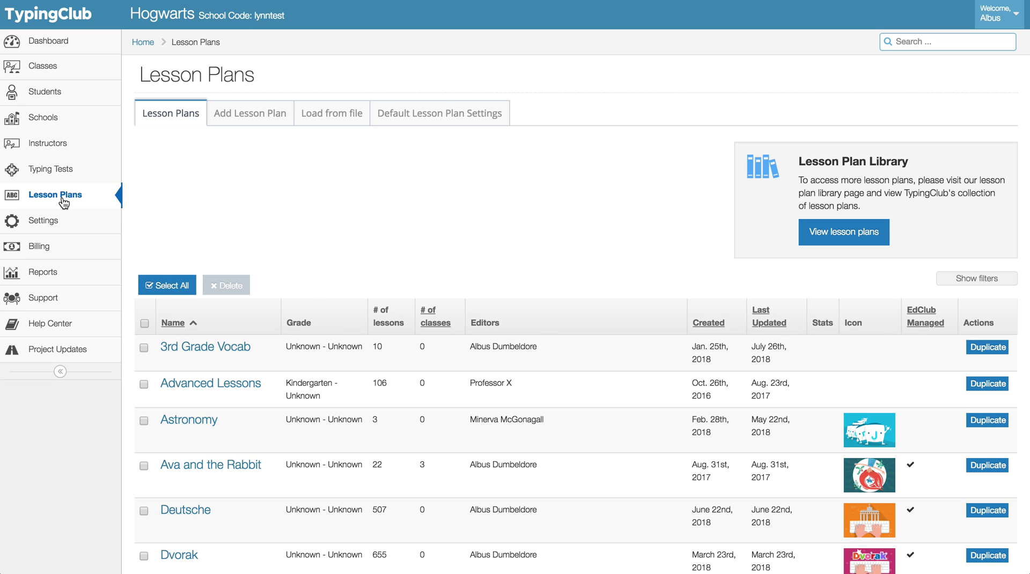
- Browse the Lesson Plan Library's English, Spanish, French, German, Italian, Portuguese and Slovak plans
{"action": "left_click", "coordinate": [836, 236]}
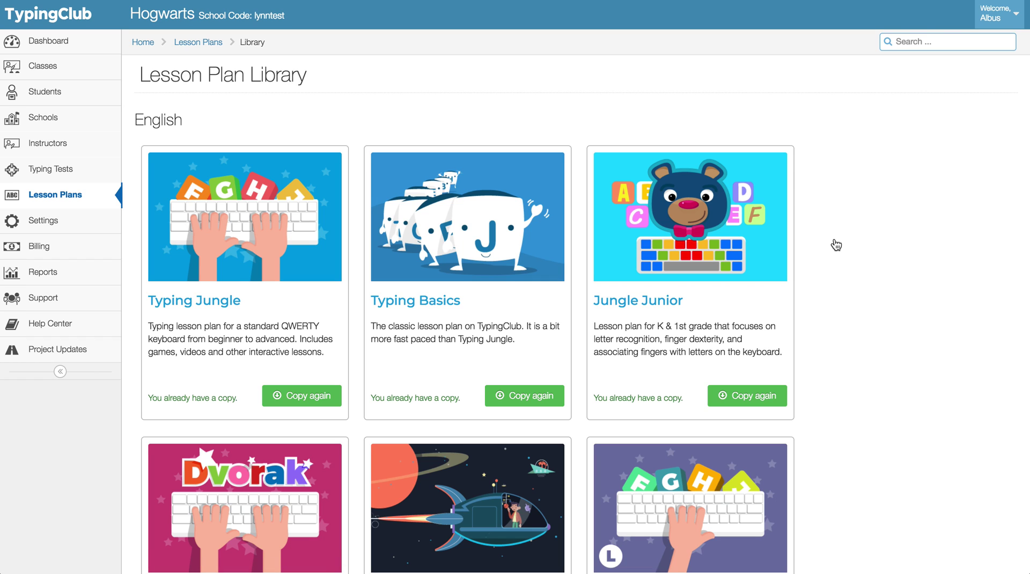
{"action": "scroll", "coordinate": [835, 244], "scroll_direction": "down", "scroll_amount": 1}
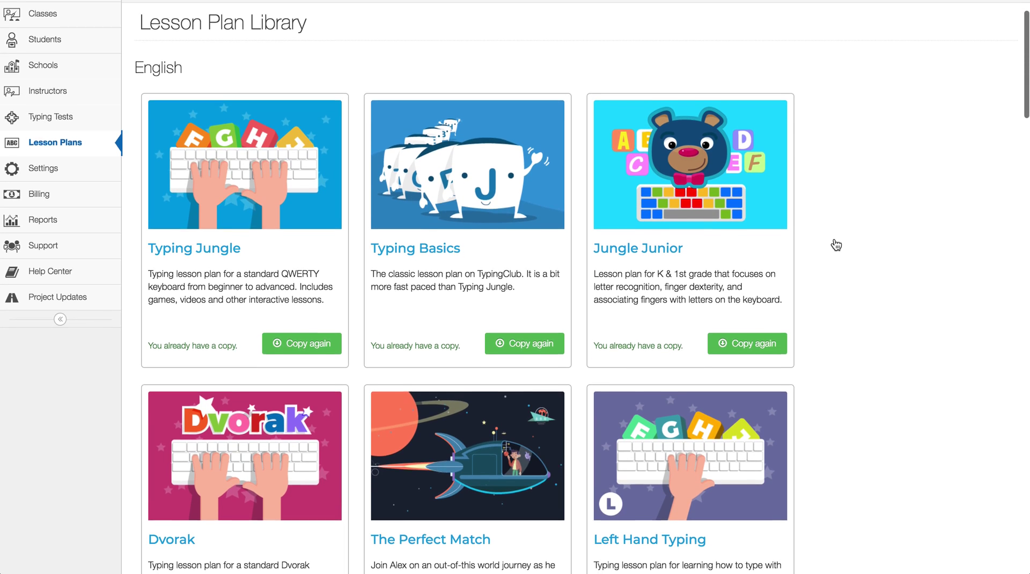
{"action": "scroll", "coordinate": [835, 245], "scroll_direction": "down", "scroll_amount": 1}
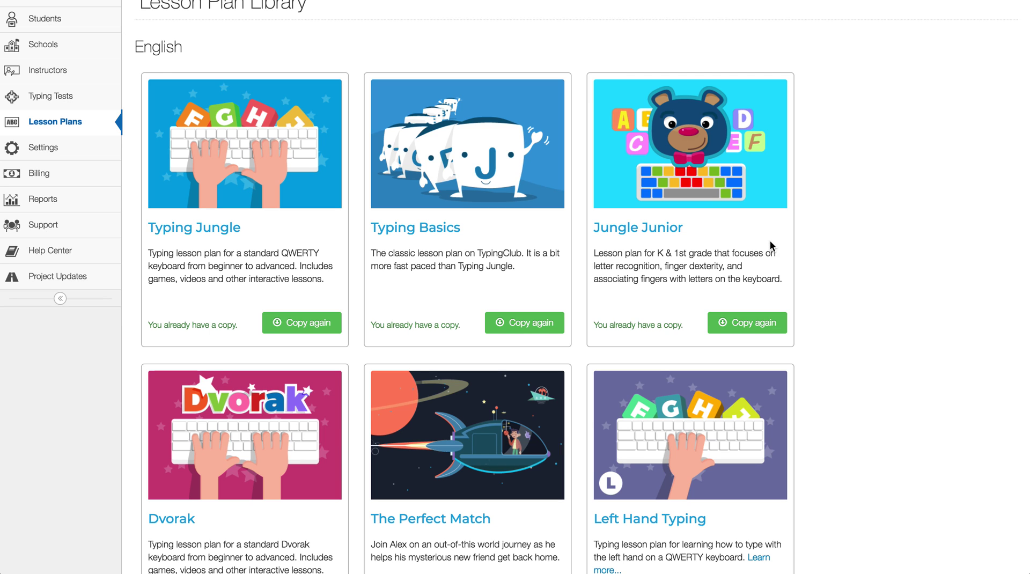
{"action": "scroll", "coordinate": [770, 241], "scroll_direction": "down", "scroll_amount": 3}
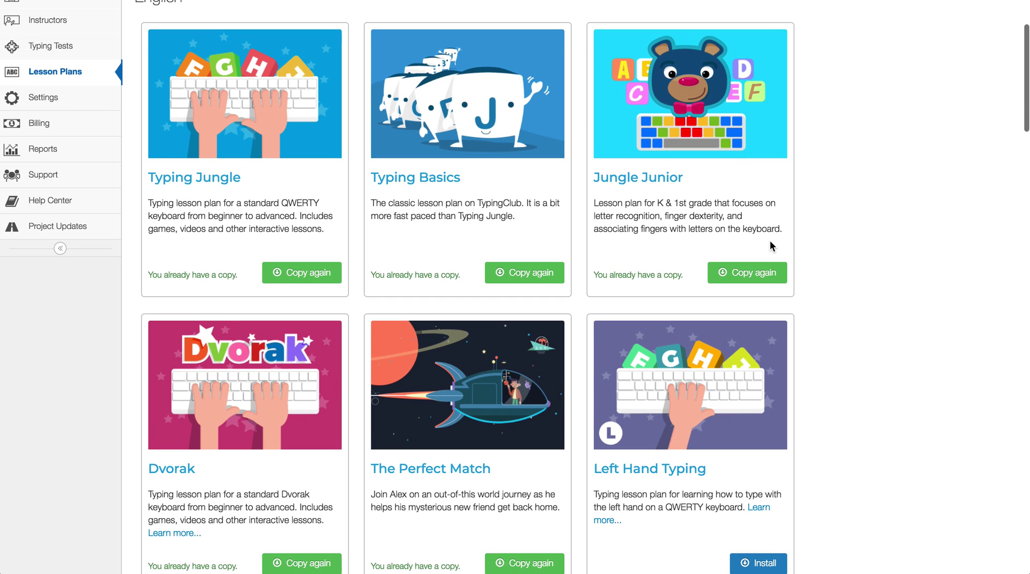
{"action": "scroll", "coordinate": [770, 245], "scroll_direction": "down", "scroll_amount": 1}
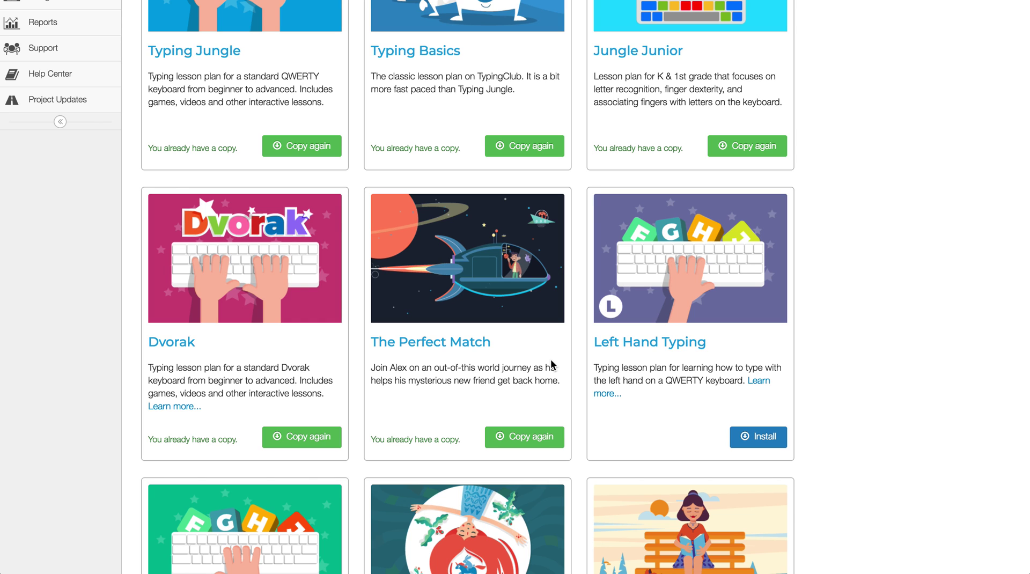
{"action": "scroll", "coordinate": [555, 362], "scroll_direction": "down", "scroll_amount": 1}
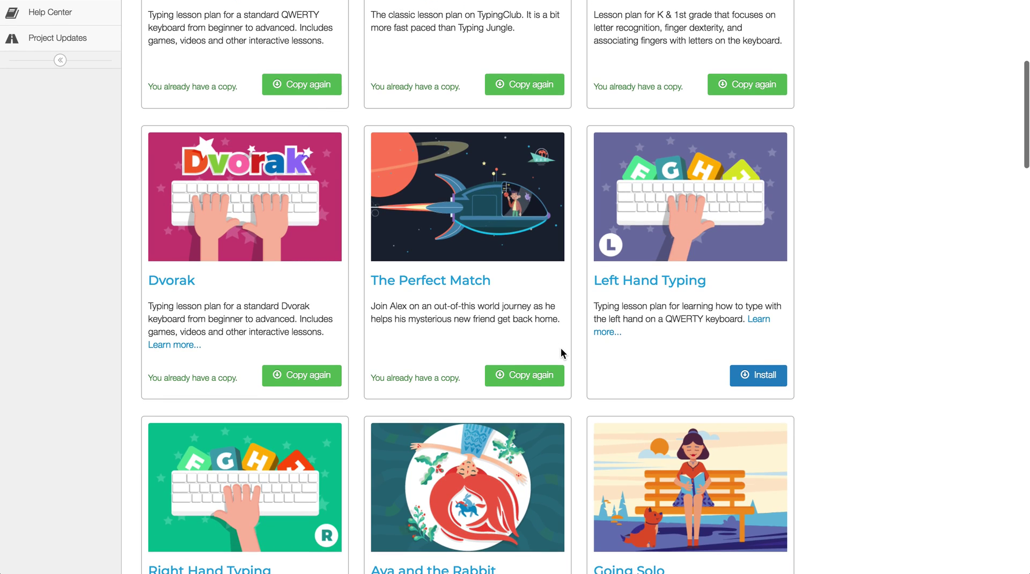
{"action": "scroll", "coordinate": [560, 332], "scroll_direction": "down", "scroll_amount": 1}
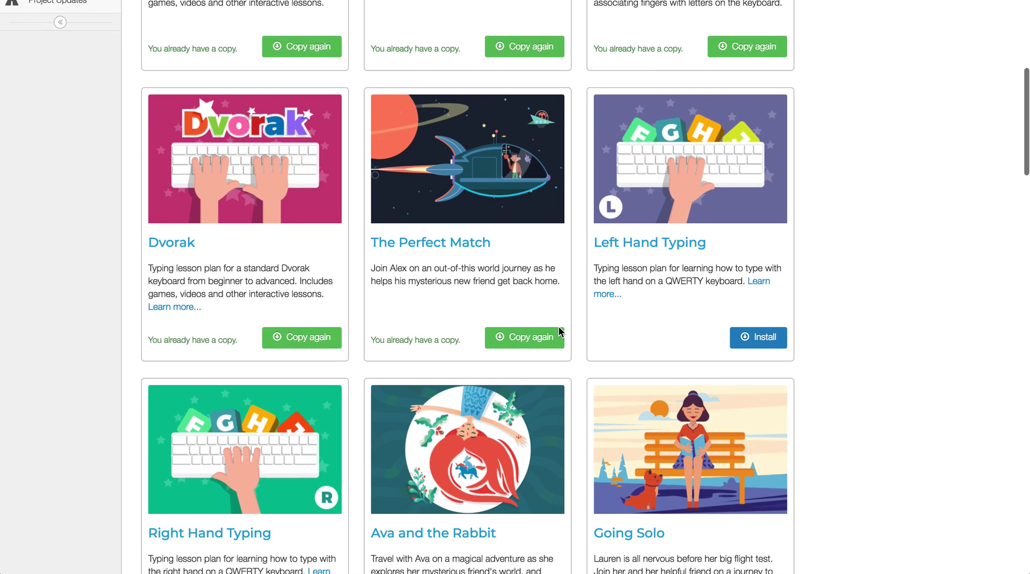
{"action": "scroll", "coordinate": [558, 331], "scroll_direction": "down", "scroll_amount": 4}
{"action": "scroll", "coordinate": [558, 329], "scroll_direction": "down", "scroll_amount": 5}
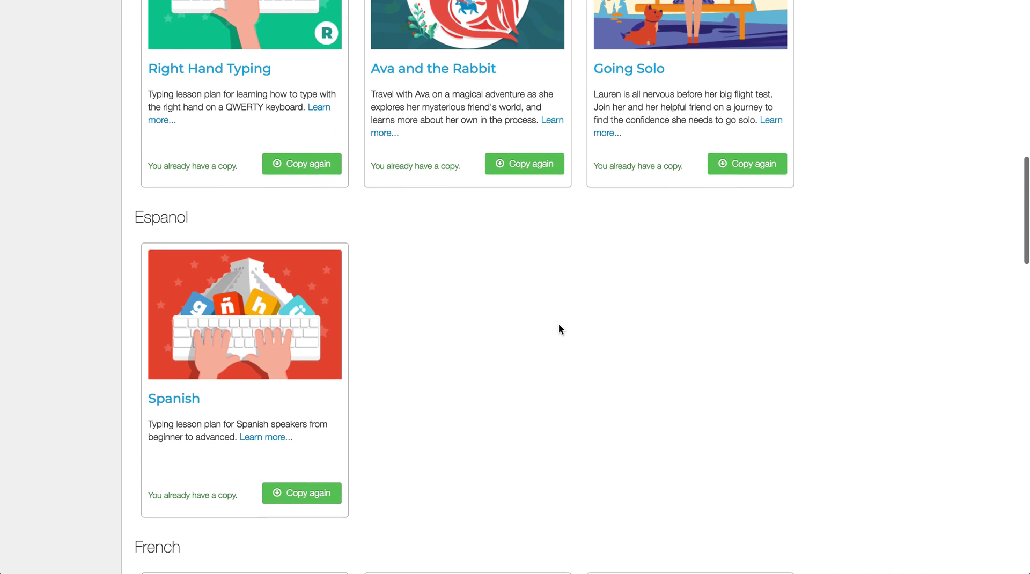
{"action": "scroll", "coordinate": [558, 325], "scroll_direction": "down", "scroll_amount": 8}
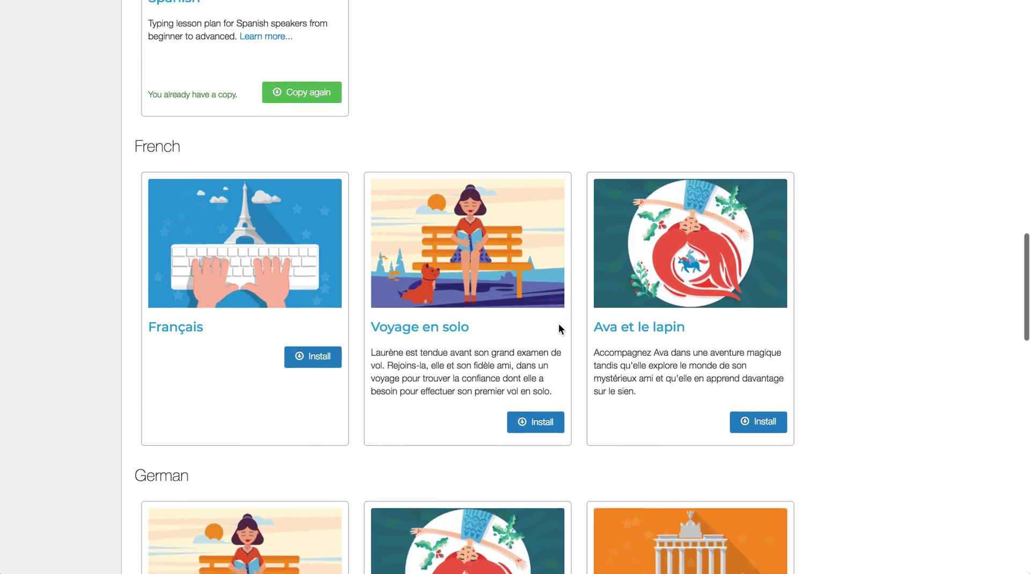
{"action": "scroll", "coordinate": [559, 324], "scroll_direction": "down", "scroll_amount": 1}
{"action": "scroll", "coordinate": [558, 325], "scroll_direction": "down", "scroll_amount": 1}
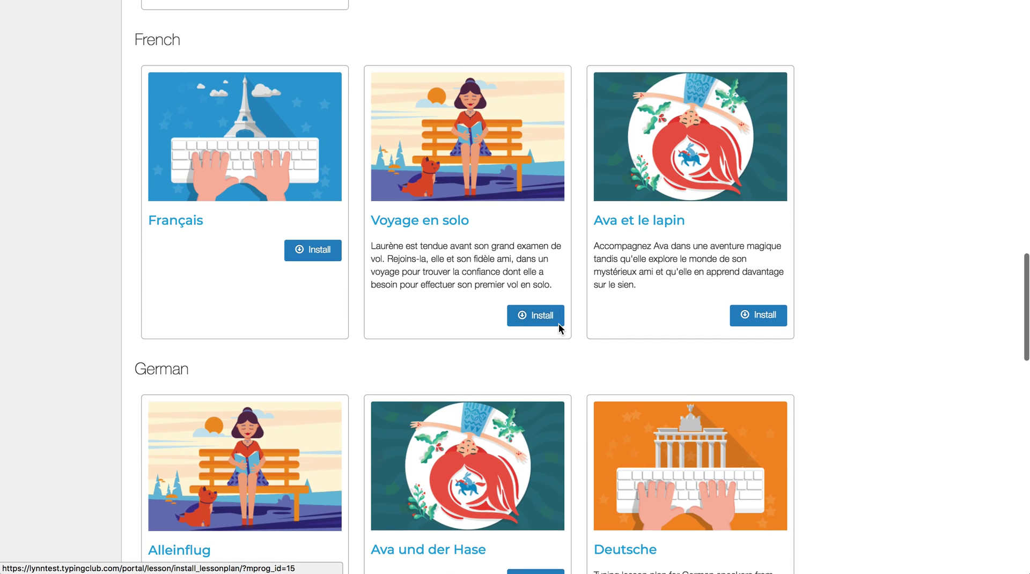
{"action": "scroll", "coordinate": [558, 324], "scroll_direction": "down", "scroll_amount": 3}
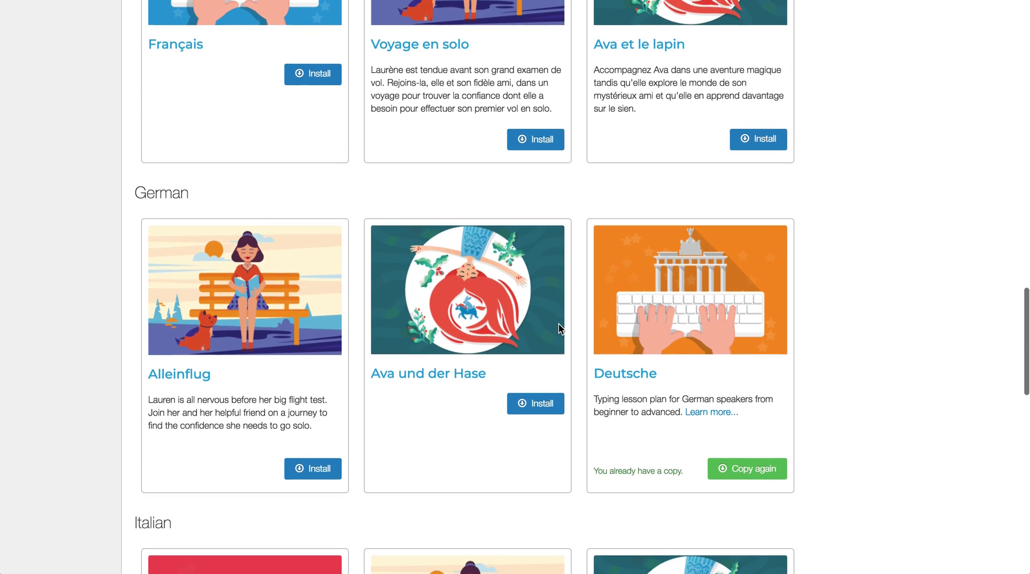
{"action": "scroll", "coordinate": [558, 327], "scroll_direction": "down", "scroll_amount": 8}
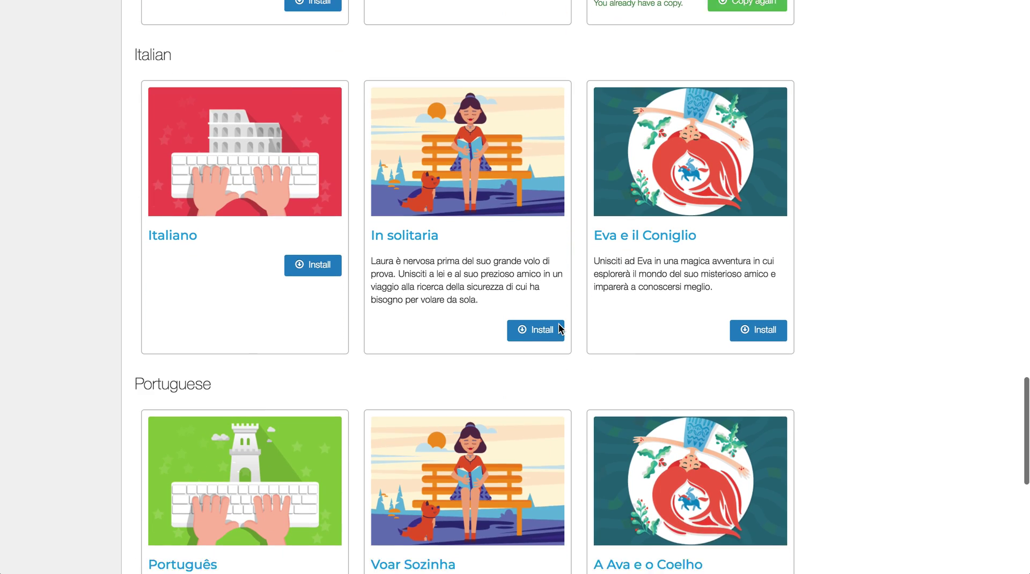
{"action": "scroll", "coordinate": [558, 324], "scroll_direction": "down", "scroll_amount": 8}
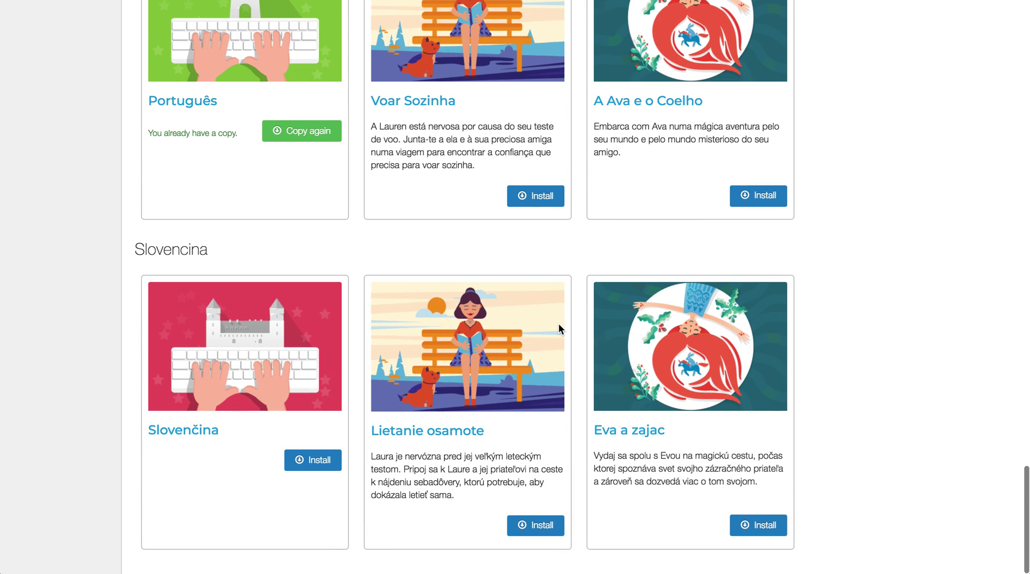
{"action": "scroll", "coordinate": [559, 326], "scroll_direction": "up", "scroll_amount": 5}
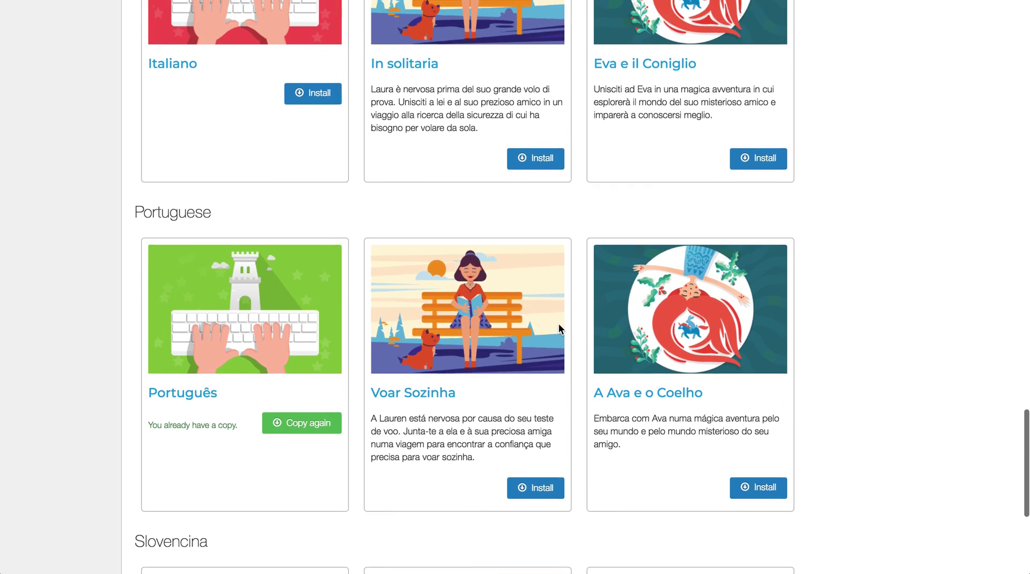
{"action": "scroll", "coordinate": [558, 328], "scroll_direction": "up", "scroll_amount": 20}
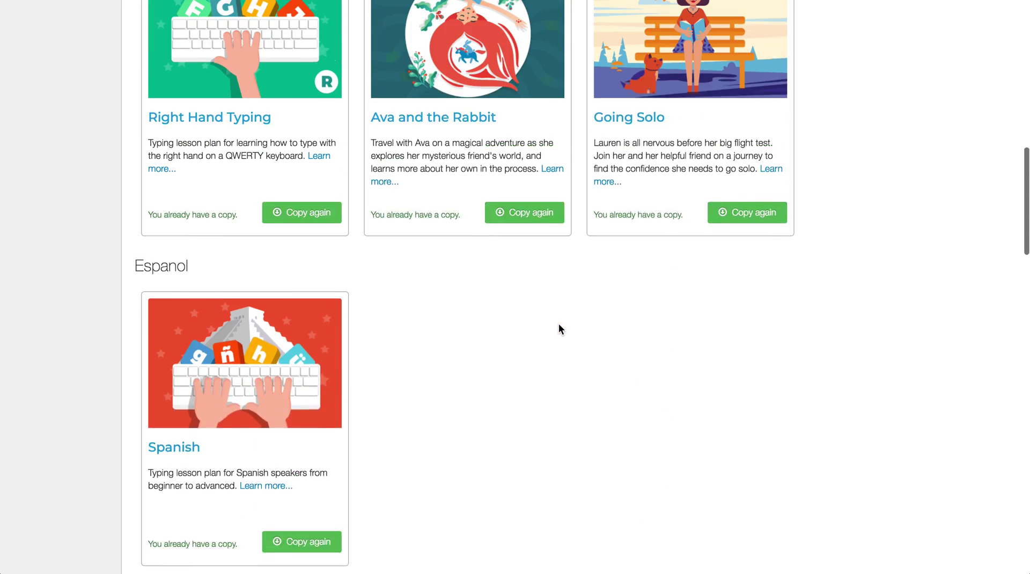
{"action": "scroll", "coordinate": [558, 328], "scroll_direction": "up", "scroll_amount": 15}
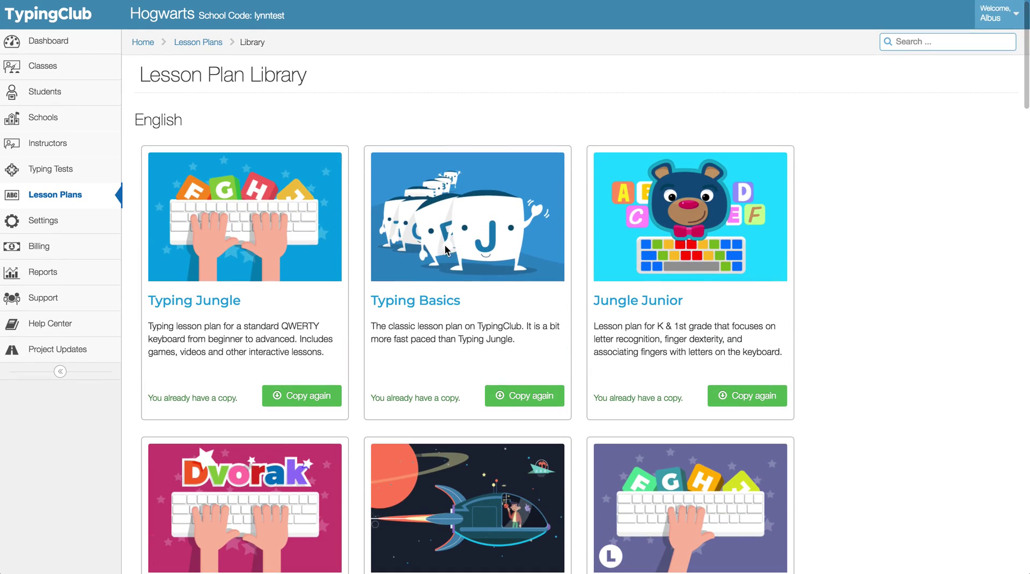
- Go back to the school's Lesson Plans list and scroll to the two Typing Jungle rows
{"action": "left_click", "coordinate": [70, 197]}
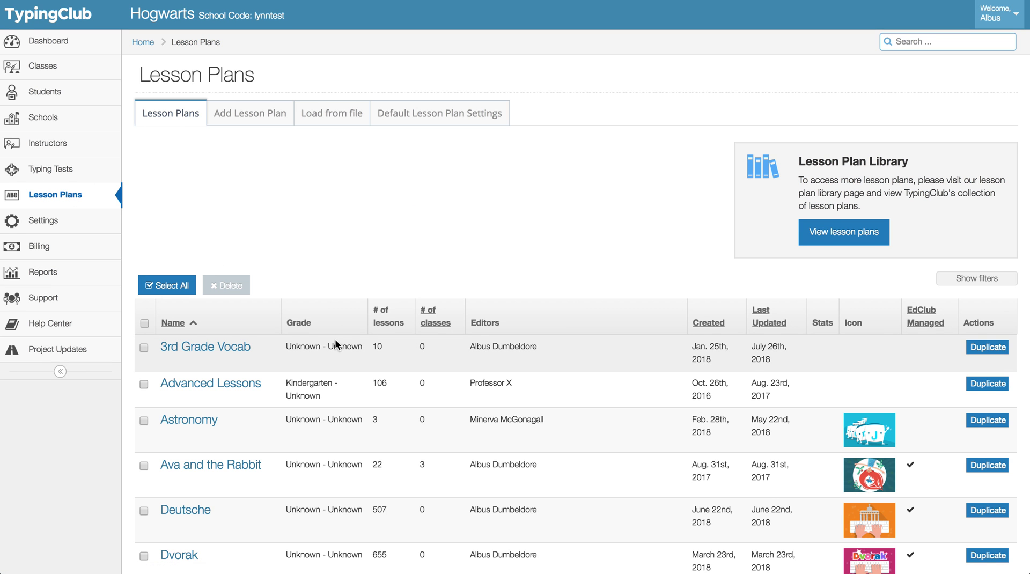
{"action": "scroll", "coordinate": [336, 339], "scroll_direction": "down", "scroll_amount": 2}
{"action": "scroll", "coordinate": [335, 339], "scroll_direction": "down", "scroll_amount": 12}
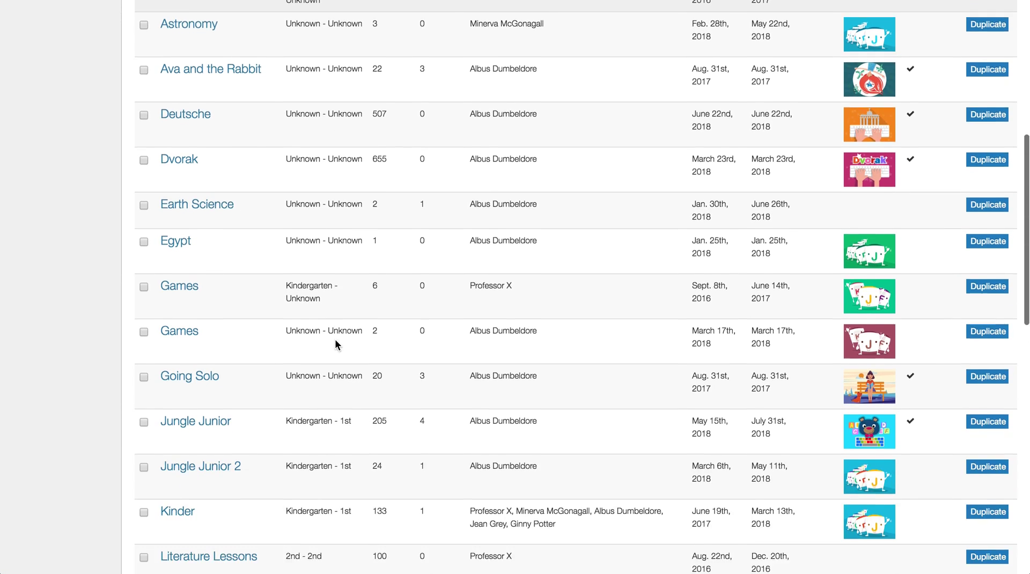
{"action": "scroll", "coordinate": [335, 339], "scroll_direction": "down", "scroll_amount": 2}
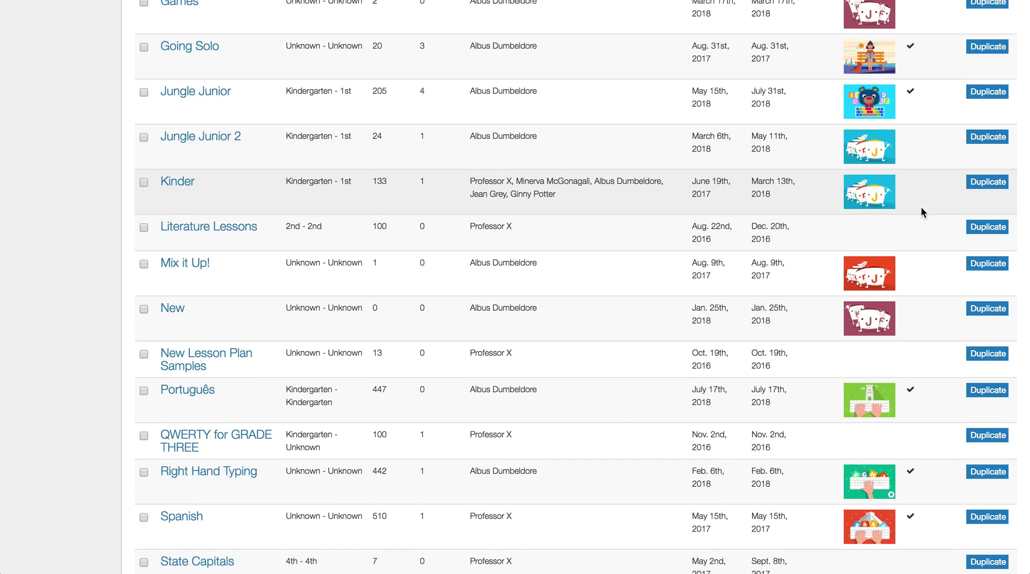
{"action": "scroll", "coordinate": [883, 388], "scroll_direction": "down", "scroll_amount": 10}
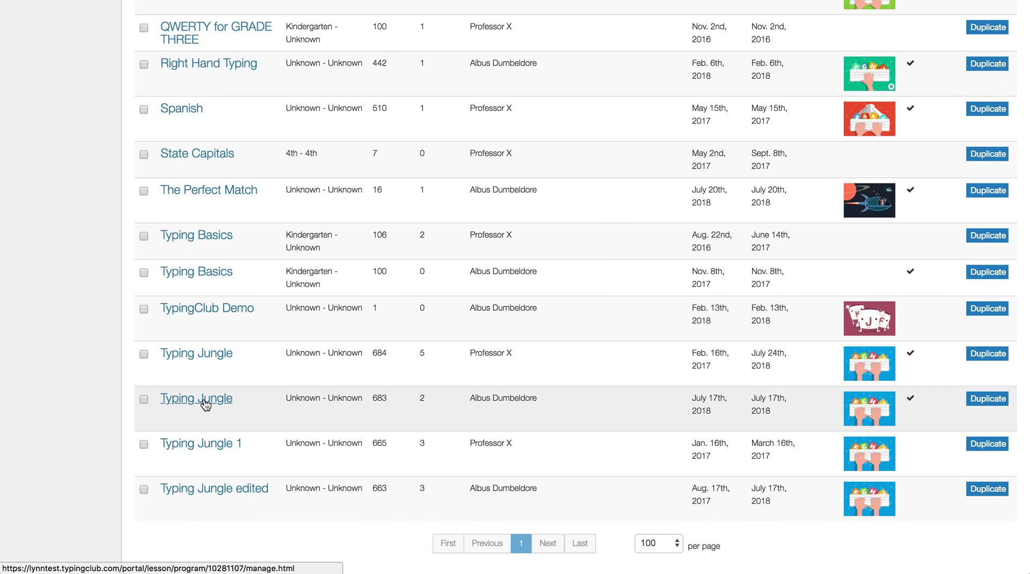
- Upgrade the second Typing Jungle plan, review its Basic Level 1 lessons, then exit the editor
{"action": "left_click", "coordinate": [206, 403]}
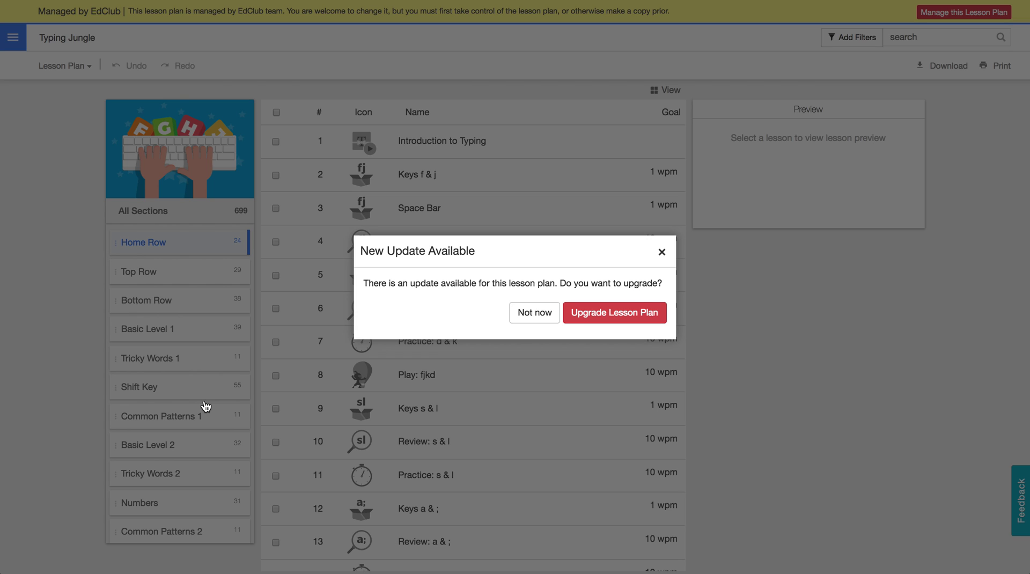
{"action": "left_click", "coordinate": [621, 317]}
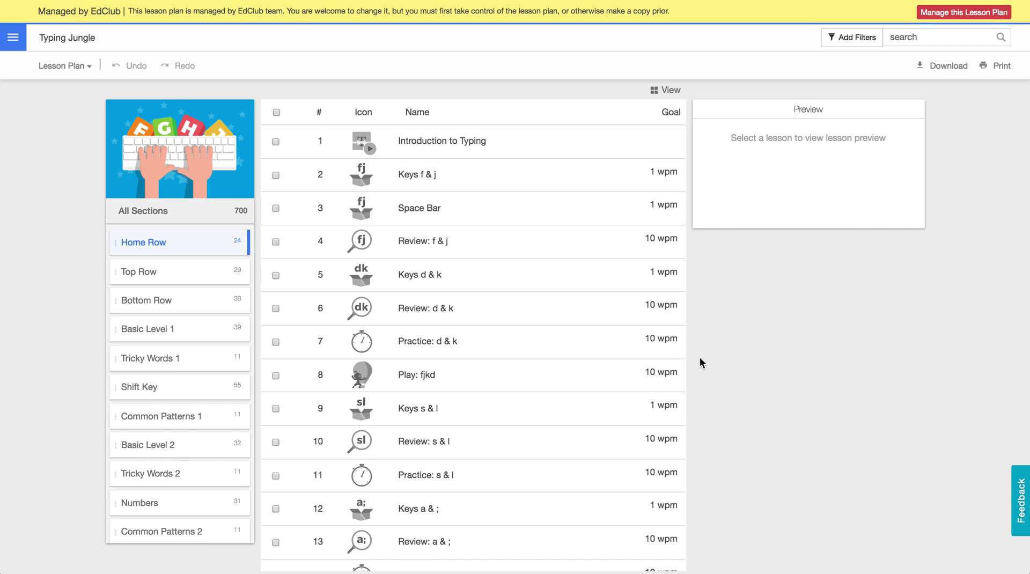
{"action": "scroll", "coordinate": [559, 375], "scroll_direction": "down", "scroll_amount": 5}
{"action": "scroll", "coordinate": [559, 375], "scroll_direction": "down", "scroll_amount": 3}
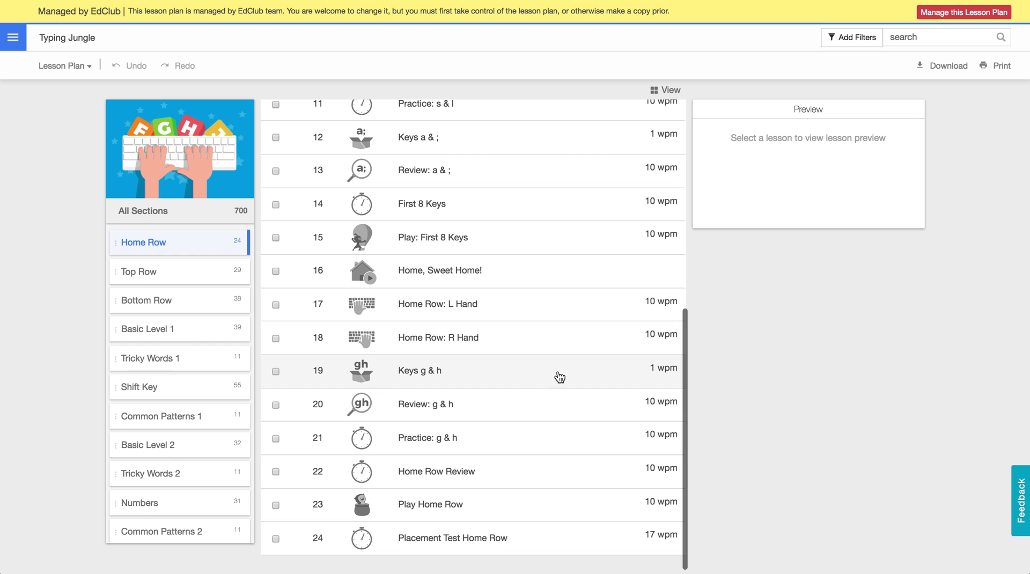
{"action": "left_click", "coordinate": [184, 331]}
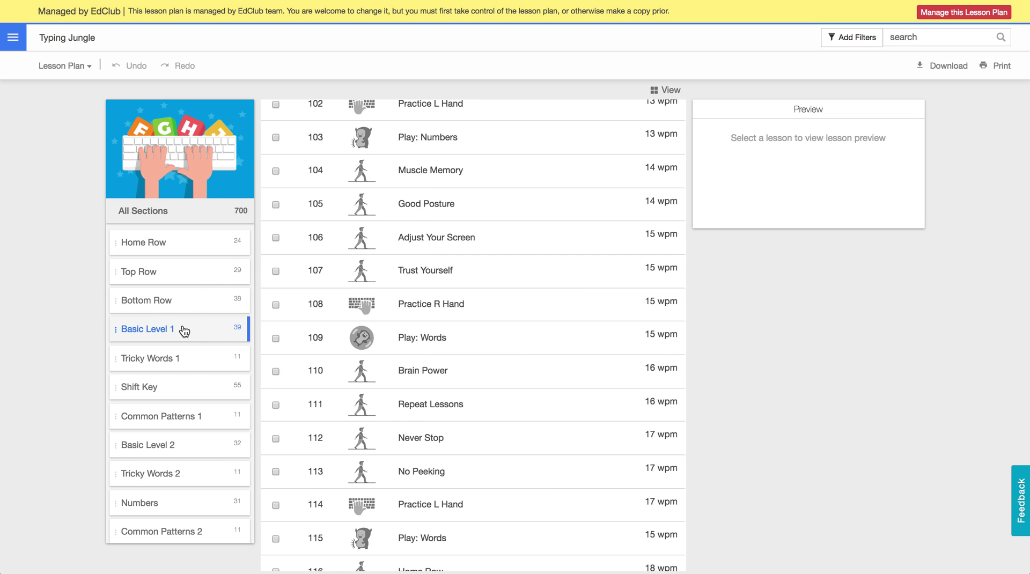
{"action": "scroll", "coordinate": [491, 342], "scroll_direction": "down", "scroll_amount": 10}
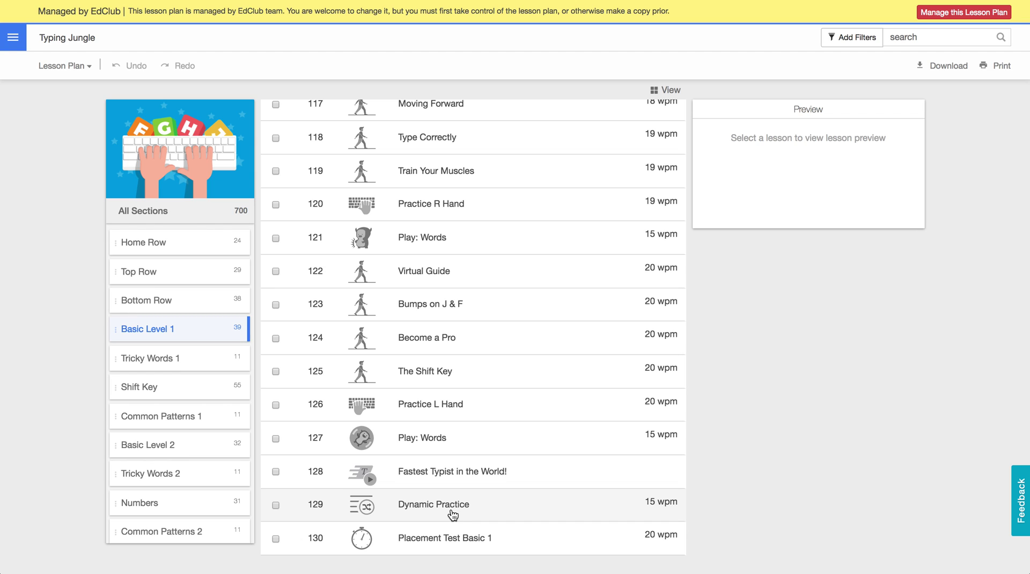
{"action": "left_click", "coordinate": [12, 37]}
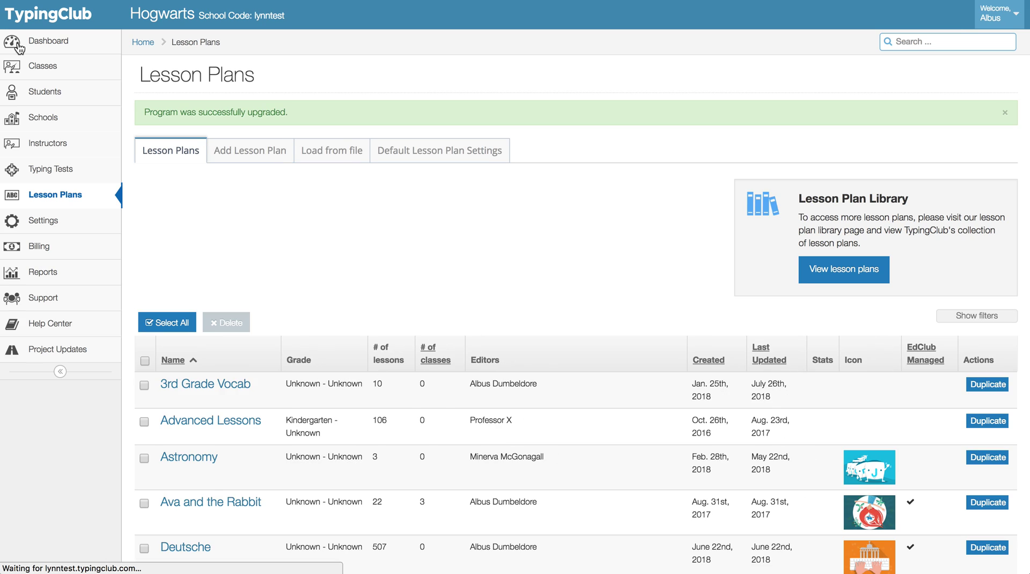
- Open the Default Lesson Plan Settings tab showing Typing Jungle edited and 3rd Grade's QWERTY for GRADE THREE
{"action": "scroll", "coordinate": [284, 393], "scroll_direction": "down", "scroll_amount": 1}
{"action": "scroll", "coordinate": [285, 393], "scroll_direction": "up", "scroll_amount": 1}
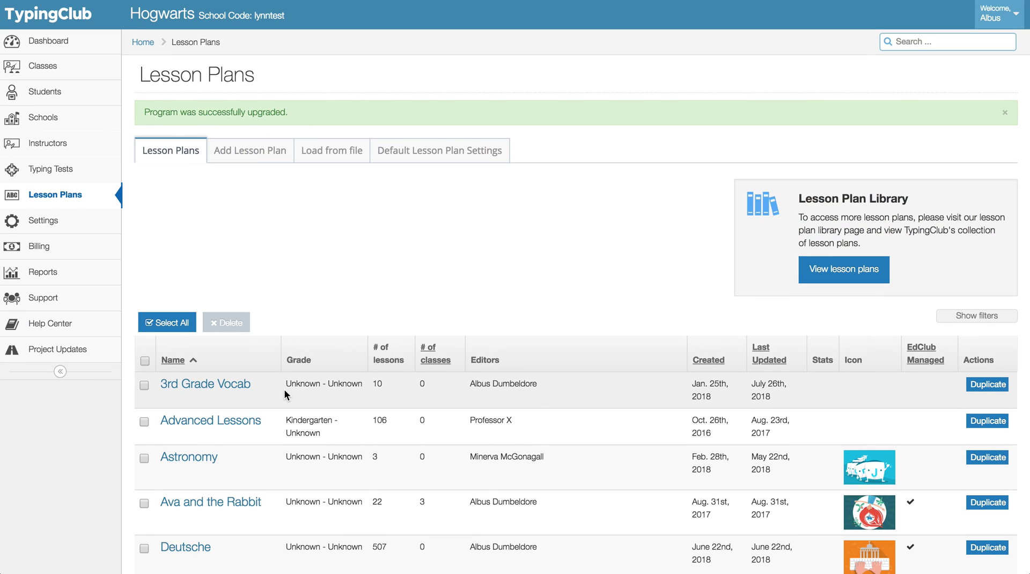
{"action": "left_click", "coordinate": [452, 155]}
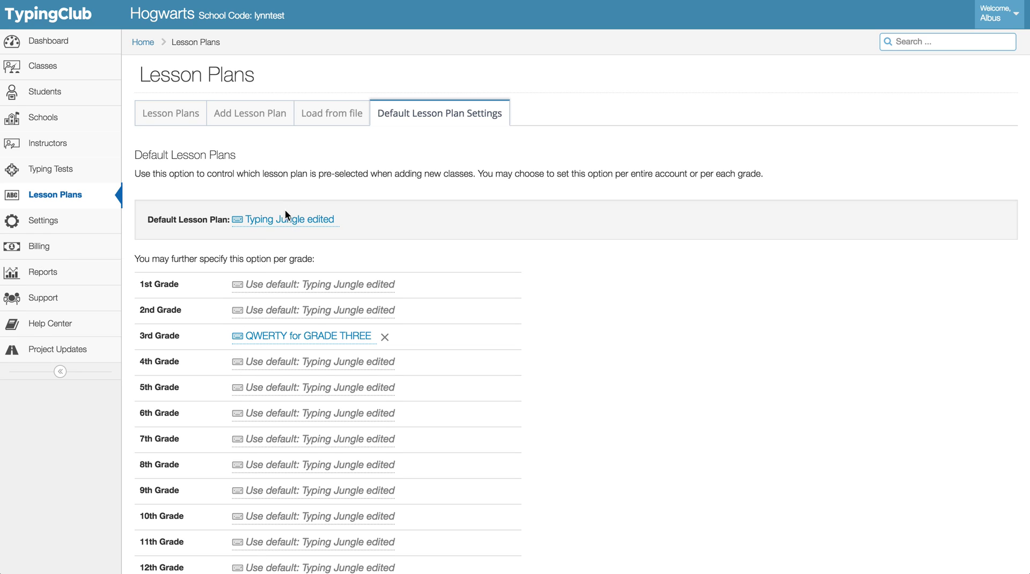
- Assign Jungle Junior to 1st Grade, leaving the account default unchanged, and save
{"action": "left_click", "coordinate": [291, 220]}
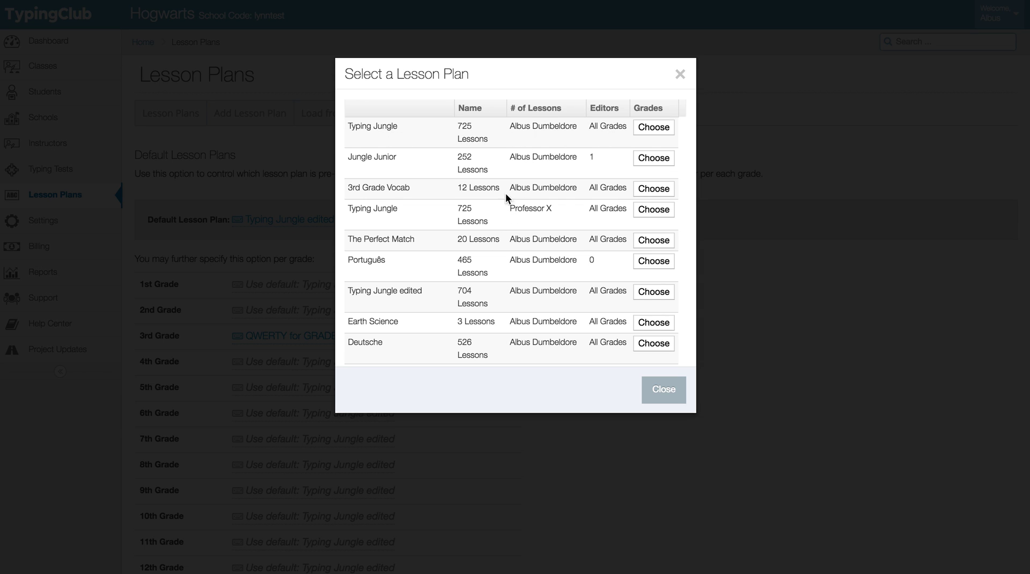
{"action": "left_click", "coordinate": [680, 76]}
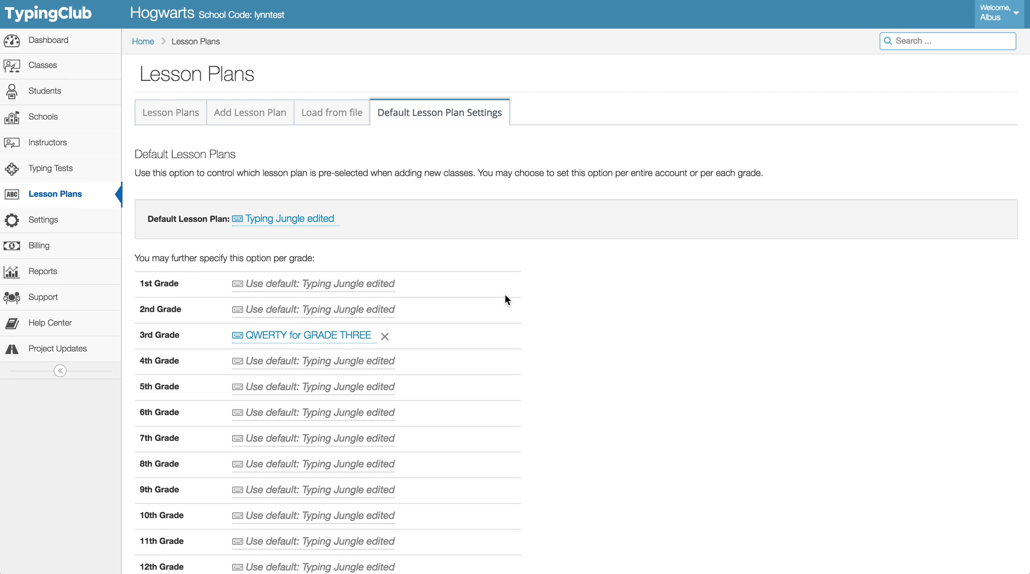
{"action": "scroll", "coordinate": [504, 294], "scroll_direction": "down", "scroll_amount": 1}
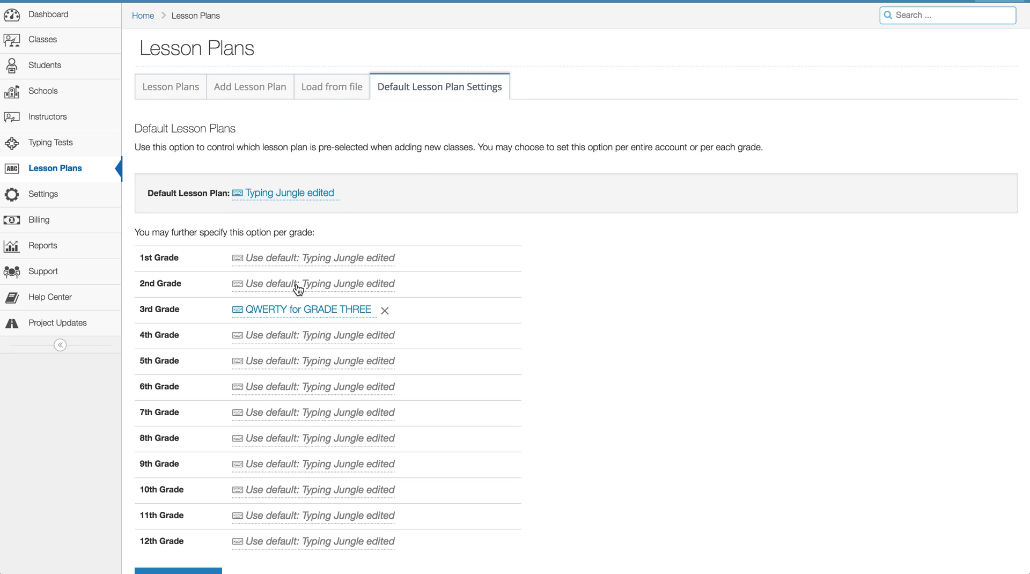
{"action": "left_click", "coordinate": [288, 259]}
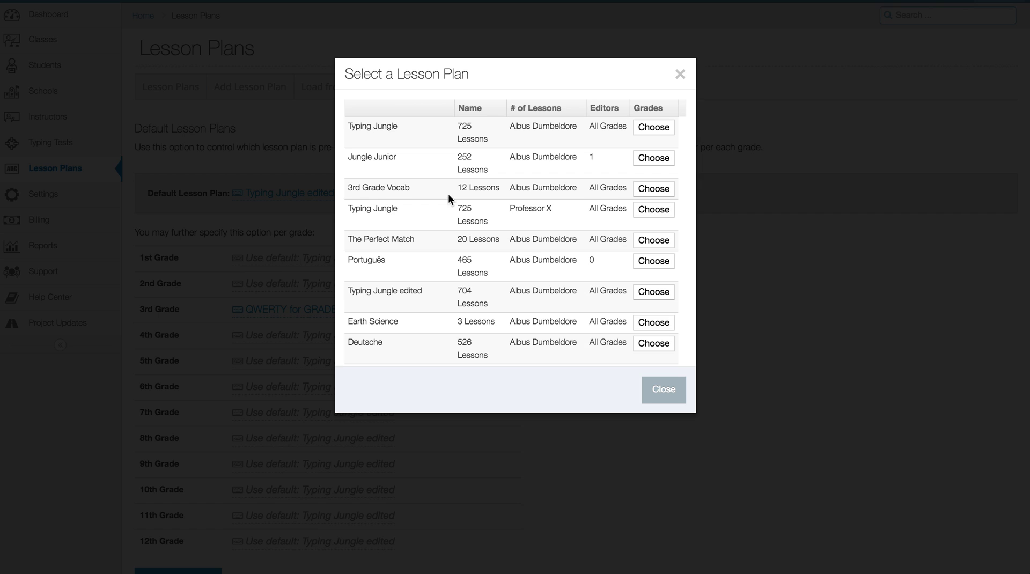
{"action": "scroll", "coordinate": [548, 203], "scroll_direction": "down", "scroll_amount": 1}
{"action": "scroll", "coordinate": [548, 203], "scroll_direction": "up", "scroll_amount": 1}
{"action": "left_click", "coordinate": [654, 154]}
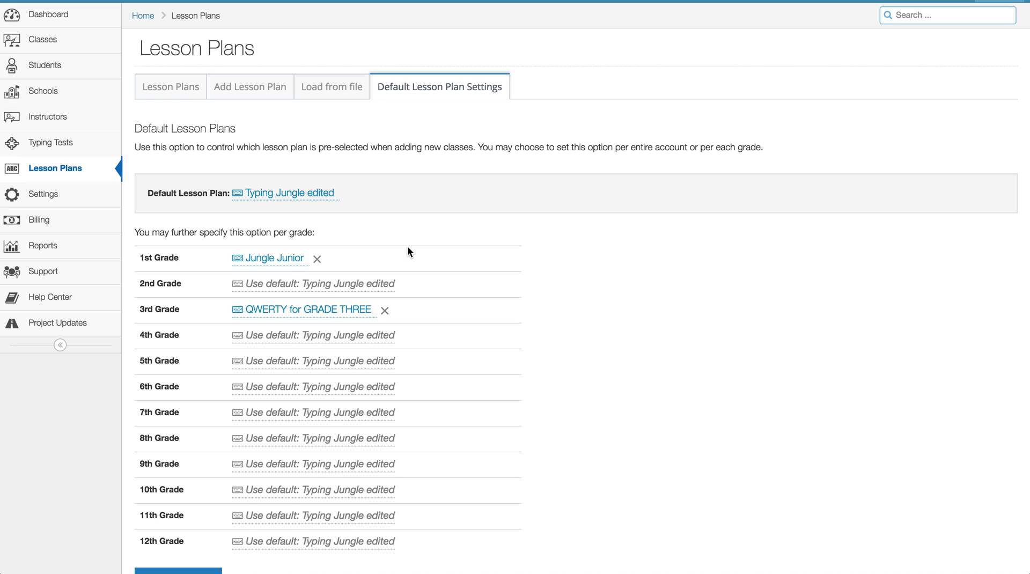
{"action": "scroll", "coordinate": [407, 246], "scroll_direction": "down", "scroll_amount": 2}
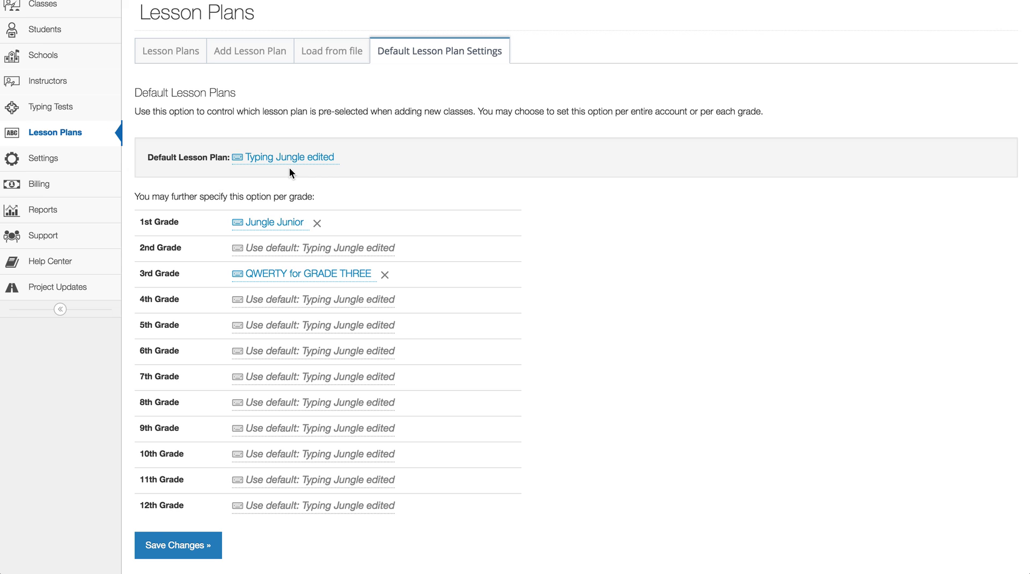
{"action": "left_click", "coordinate": [181, 552]}
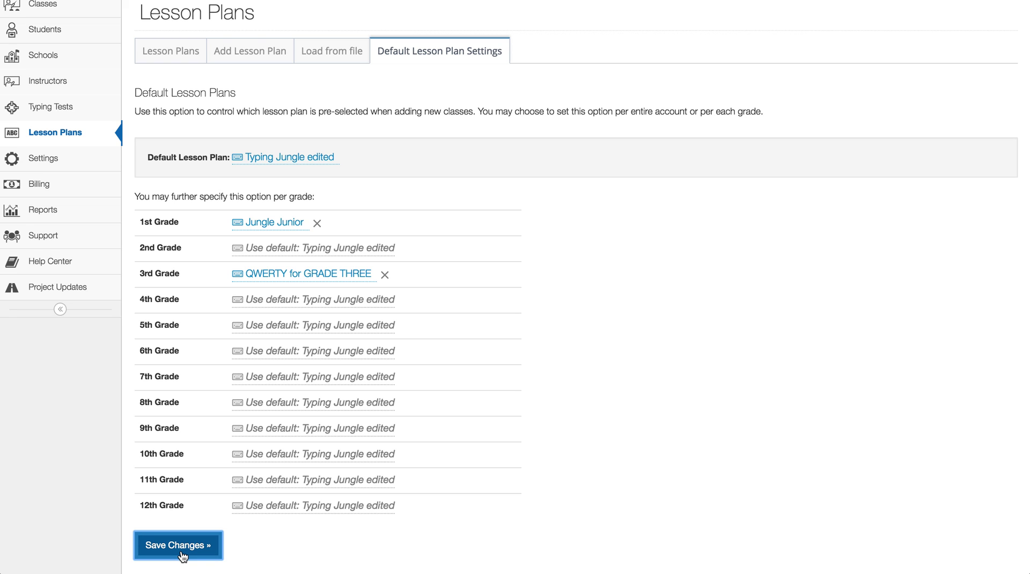
{"action": "scroll", "coordinate": [266, 408], "scroll_direction": "up", "scroll_amount": 3}
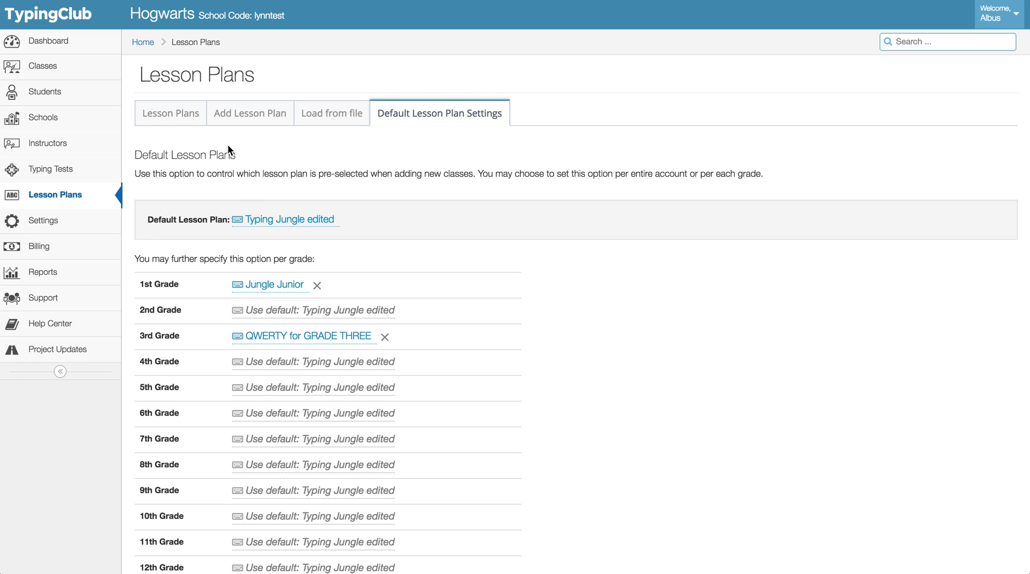
- Look over the class list and the + Add Class form, then go to Settings
{"action": "left_click", "coordinate": [70, 66]}
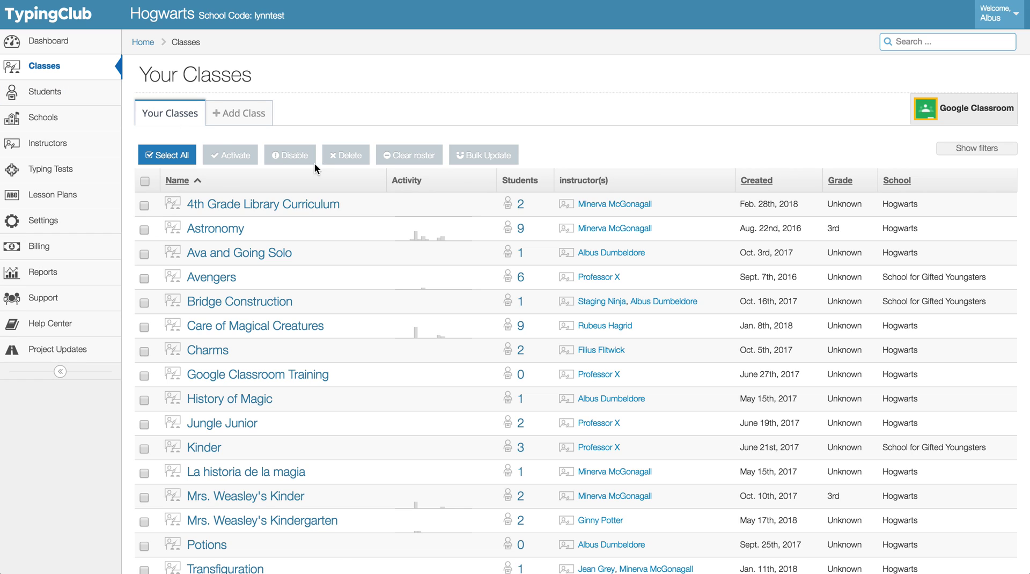
{"action": "left_click", "coordinate": [254, 119]}
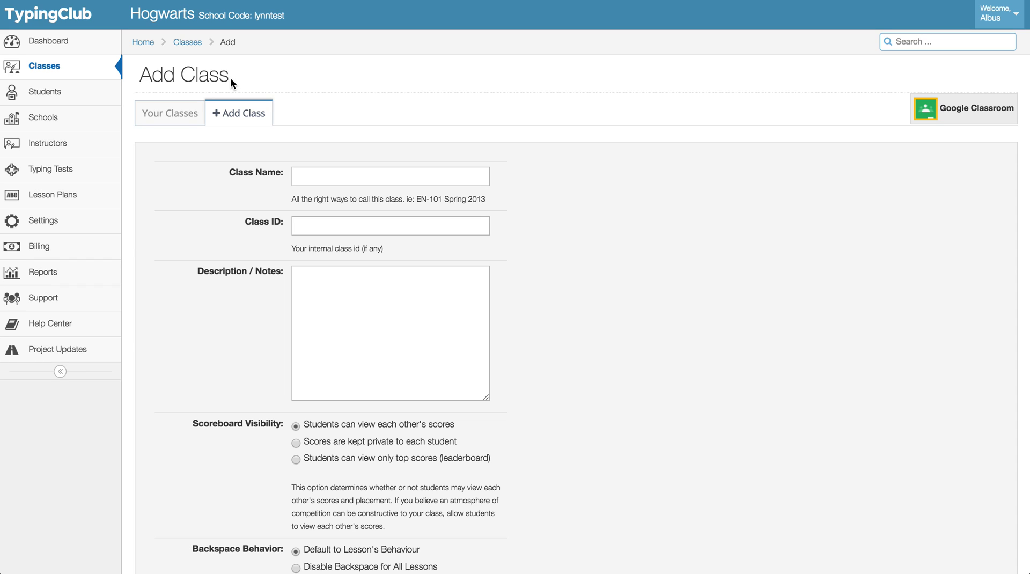
{"action": "left_click", "coordinate": [65, 220]}
- Open the Data Import Tool under Account Data, then visit the Help Center
{"action": "scroll", "coordinate": [224, 407], "scroll_direction": "down", "scroll_amount": 1}
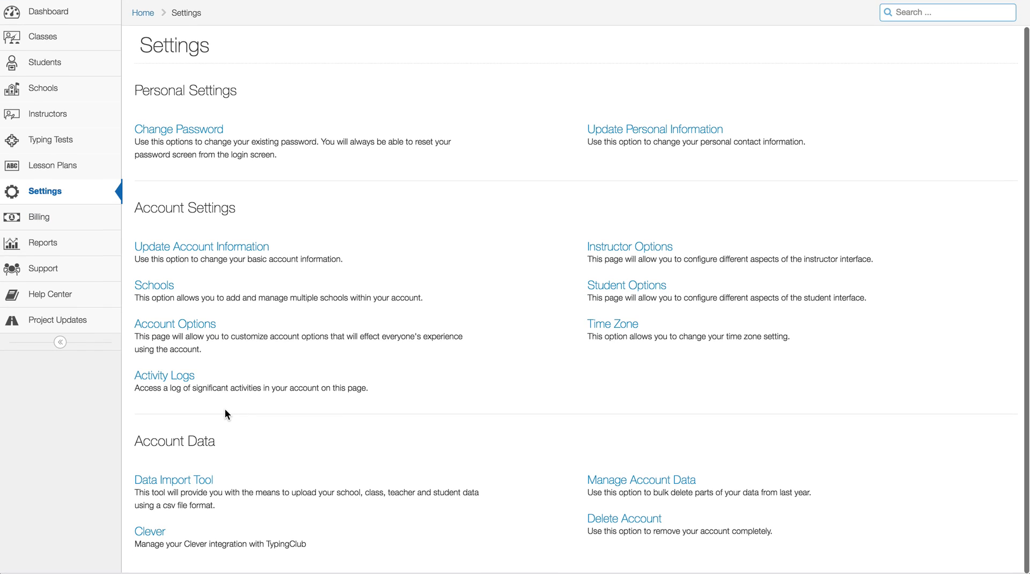
{"action": "left_click", "coordinate": [181, 483]}
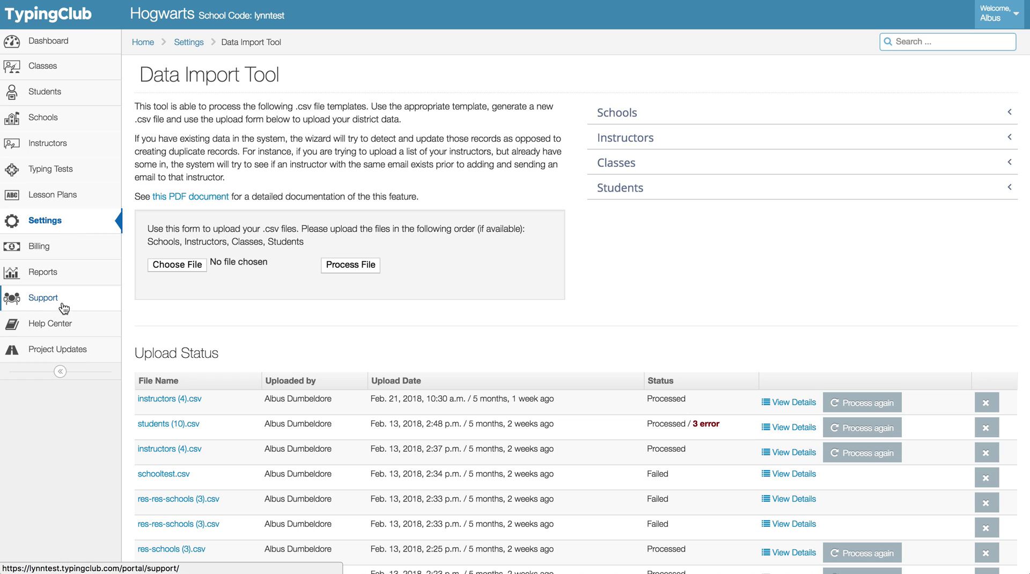
{"action": "left_click", "coordinate": [70, 323]}
- Start the Update Many Students wizard and download its example spreadsheet
{"action": "left_click", "coordinate": [61, 97]}
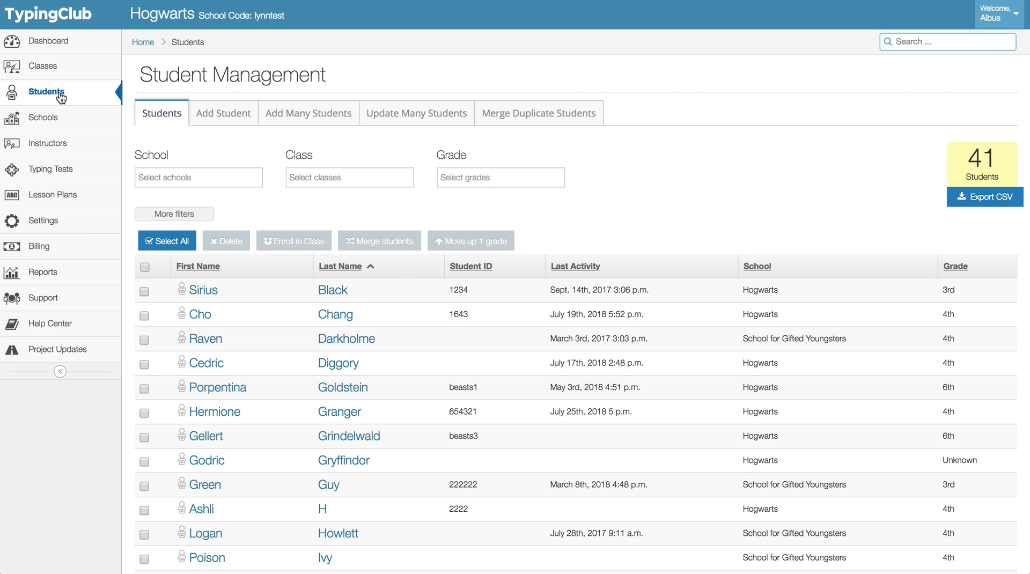
{"action": "left_click", "coordinate": [397, 125]}
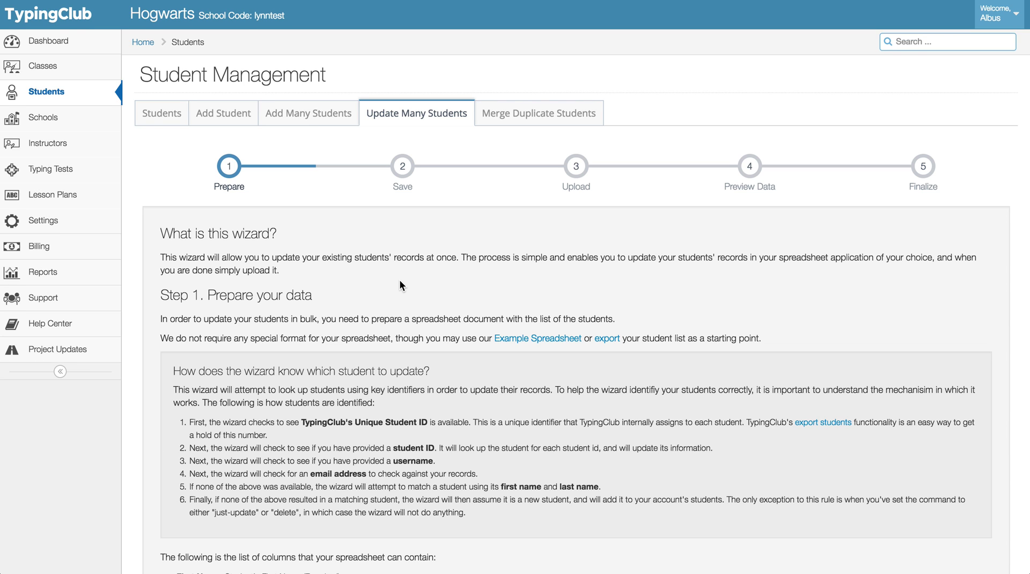
{"action": "scroll", "coordinate": [398, 284], "scroll_direction": "down", "scroll_amount": 7}
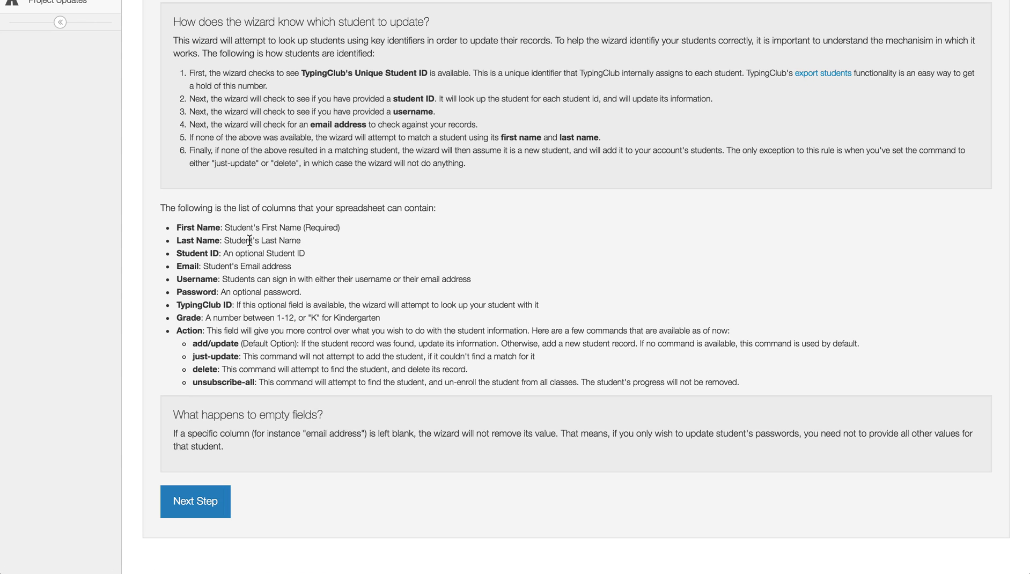
{"action": "left_click", "coordinate": [213, 501]}
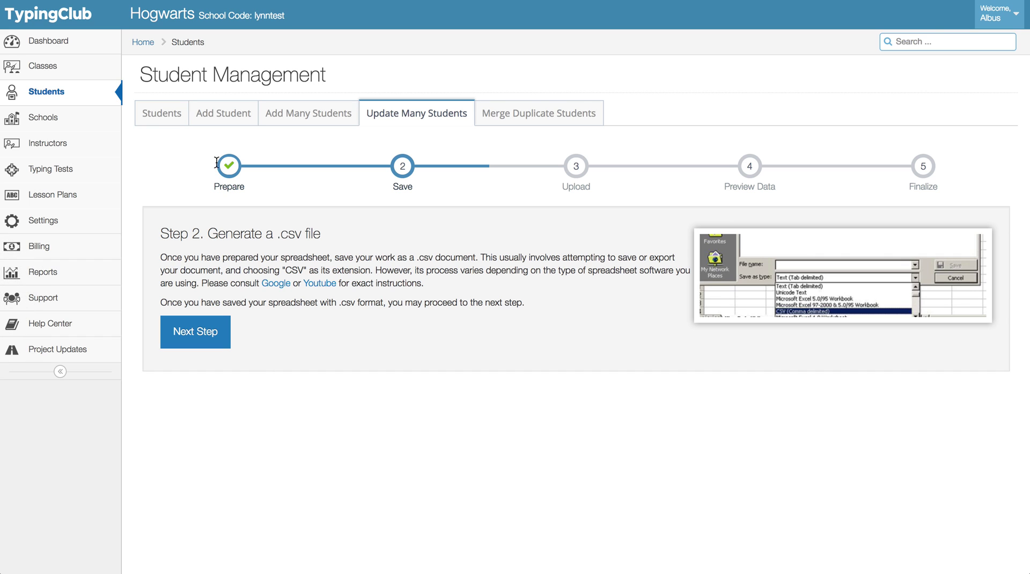
{"action": "left_click", "coordinate": [408, 111]}
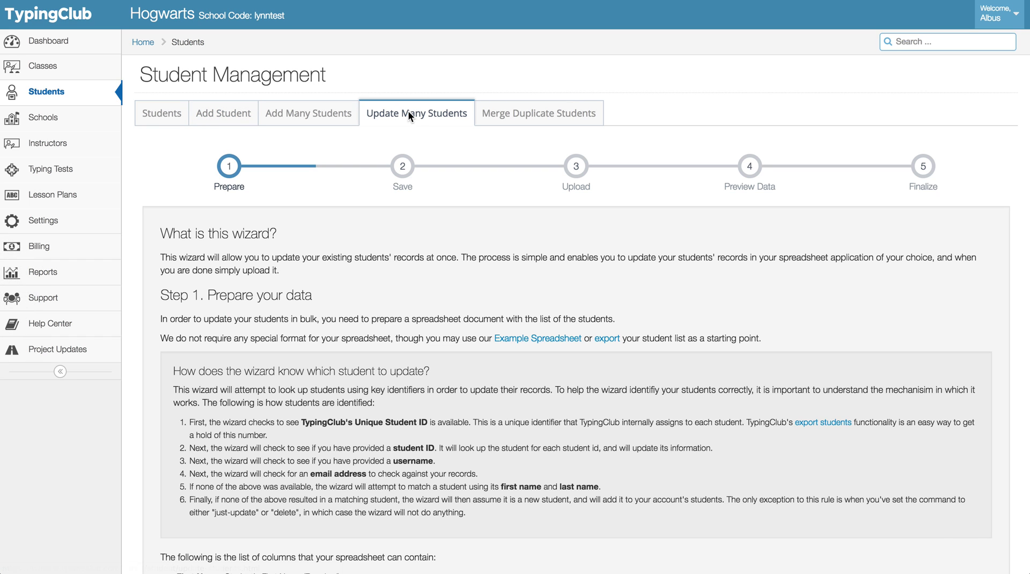
{"action": "left_click", "coordinate": [536, 339]}
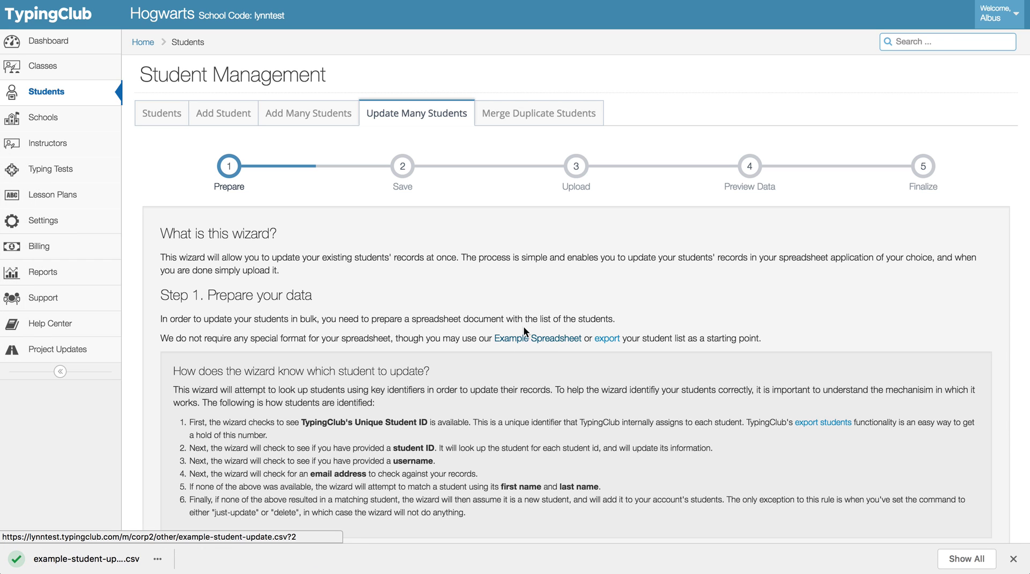
- Advance to the upload step, attach the example csv, and preview its data
{"action": "scroll", "coordinate": [272, 414], "scroll_direction": "down", "scroll_amount": 10}
{"action": "left_click", "coordinate": [185, 467]}
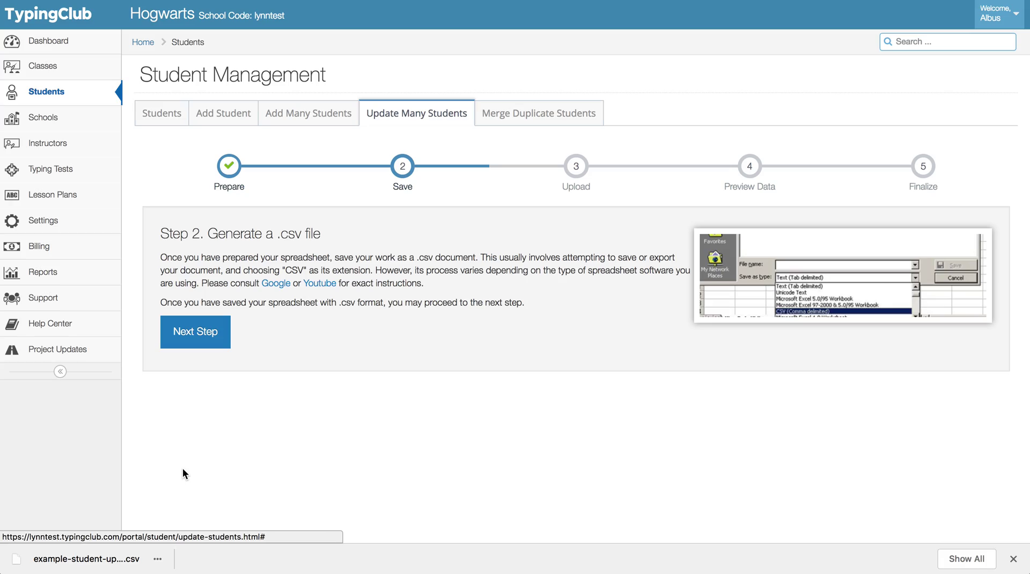
{"action": "left_click", "coordinate": [195, 329]}
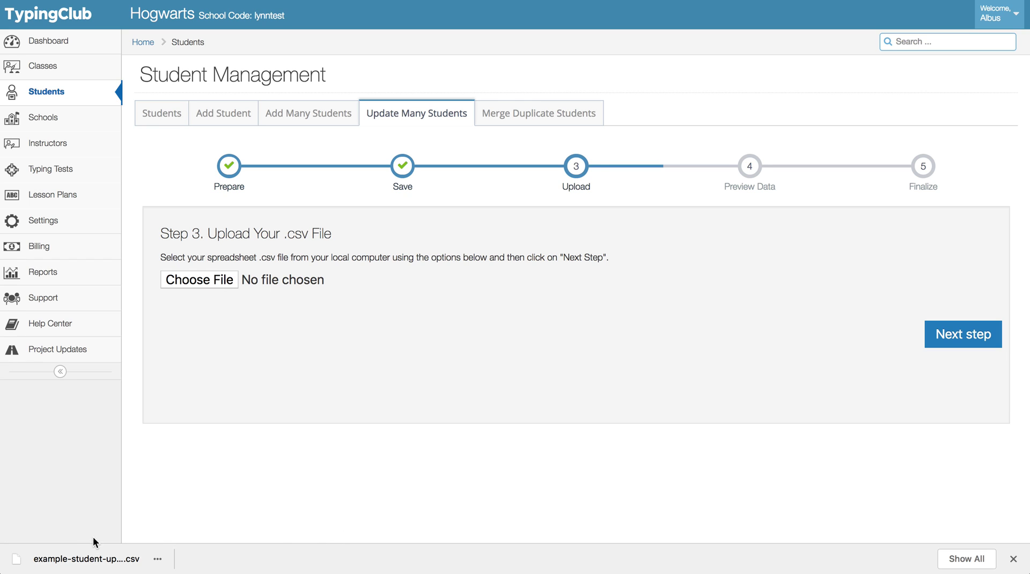
{"action": "left_click_drag", "start_coordinate": [92, 545], "coordinate": [211, 277]}
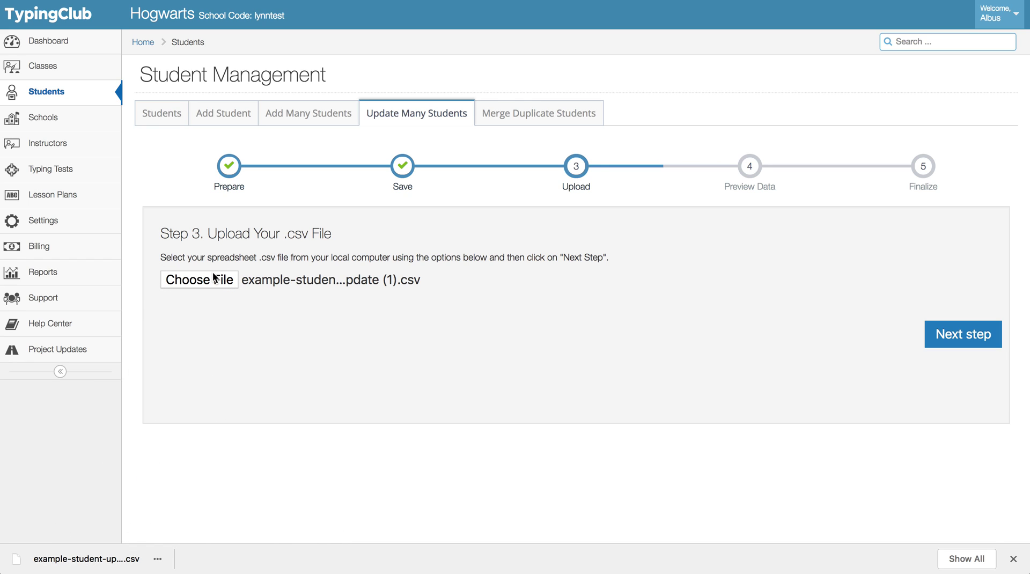
{"action": "left_click", "coordinate": [962, 335]}
- Keep the first column typed as First Name and mark the last column to be skipped
{"action": "scroll", "coordinate": [687, 435], "scroll_direction": "down", "scroll_amount": 2}
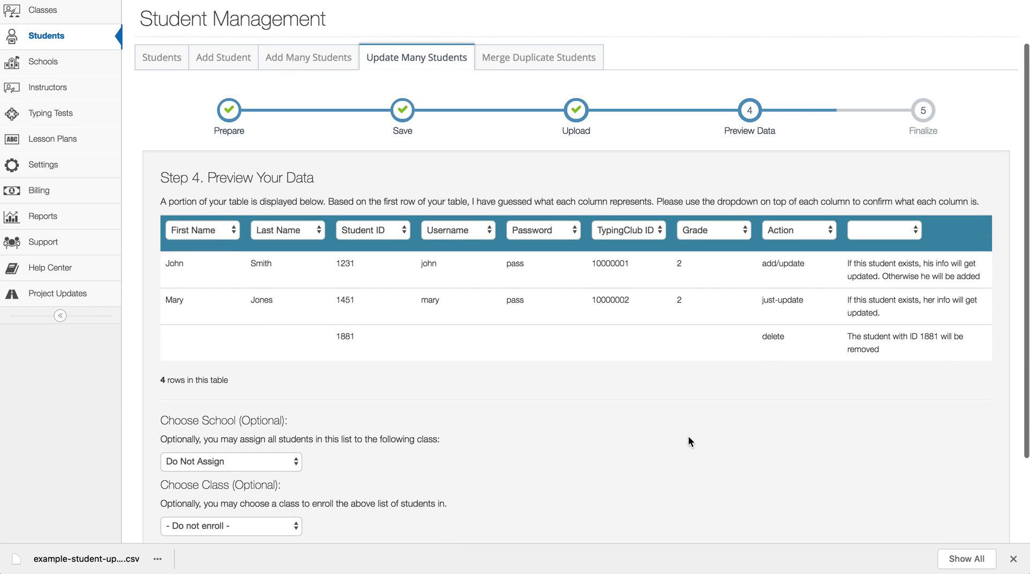
{"action": "left_click", "coordinate": [213, 231]}
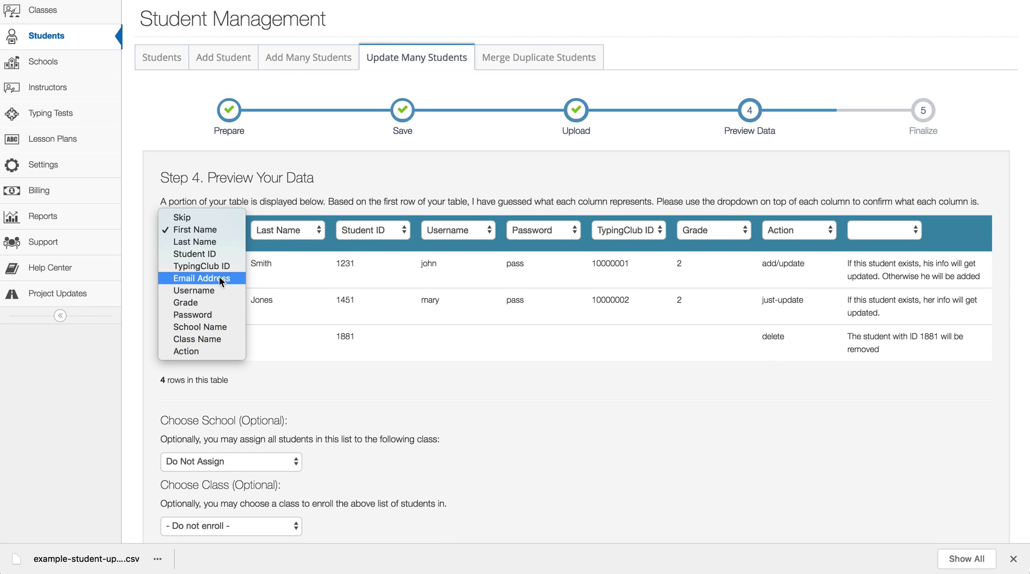
{"action": "left_click", "coordinate": [213, 229]}
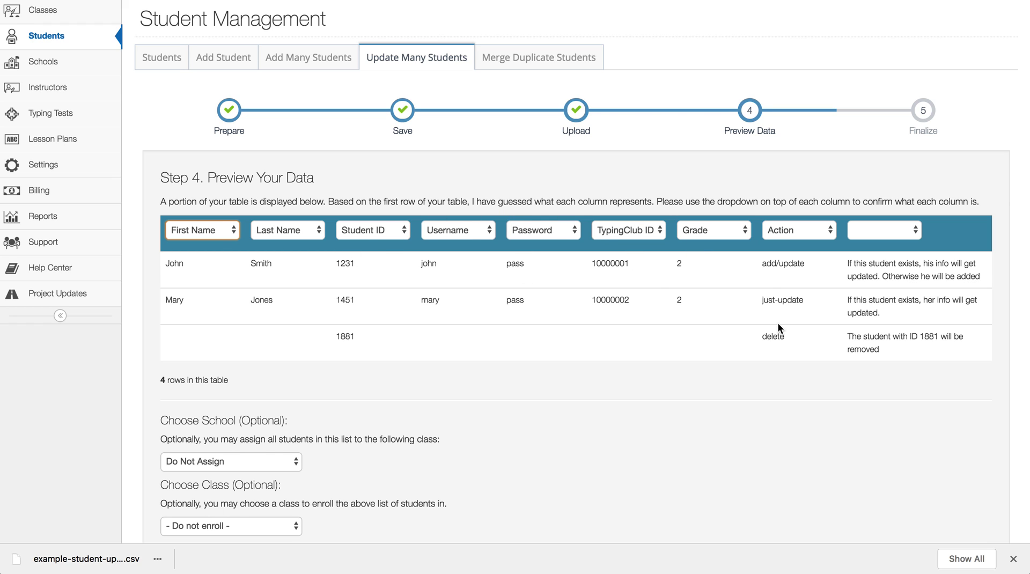
{"action": "scroll", "coordinate": [712, 348], "scroll_direction": "down", "scroll_amount": 3}
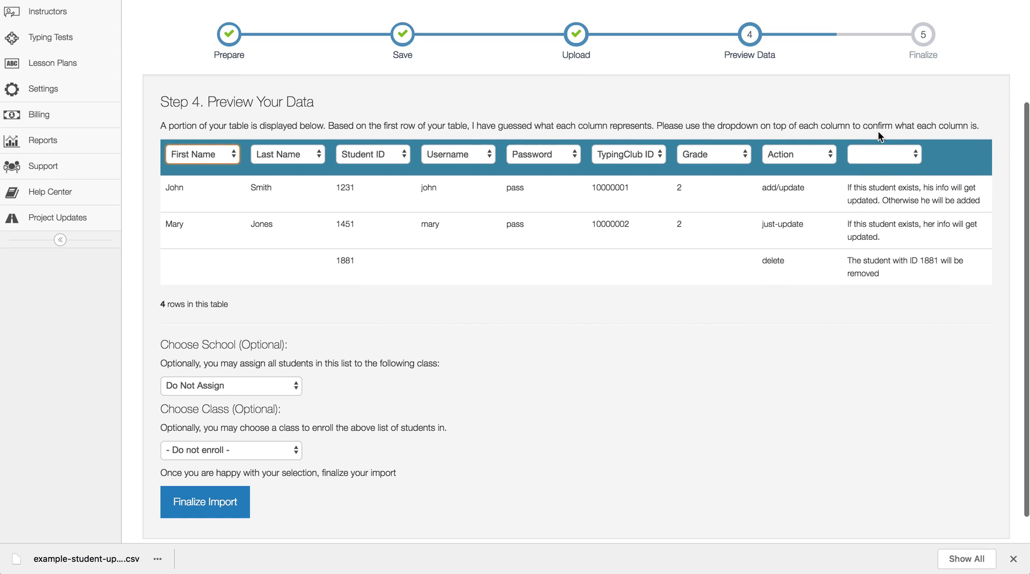
{"action": "left_click", "coordinate": [884, 155]}
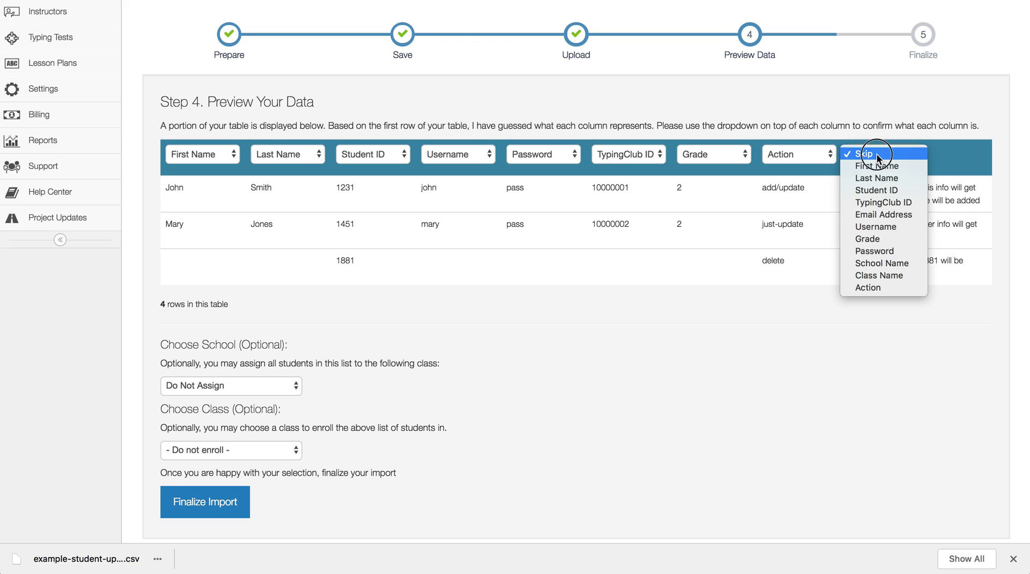
{"action": "left_click", "coordinate": [876, 154]}
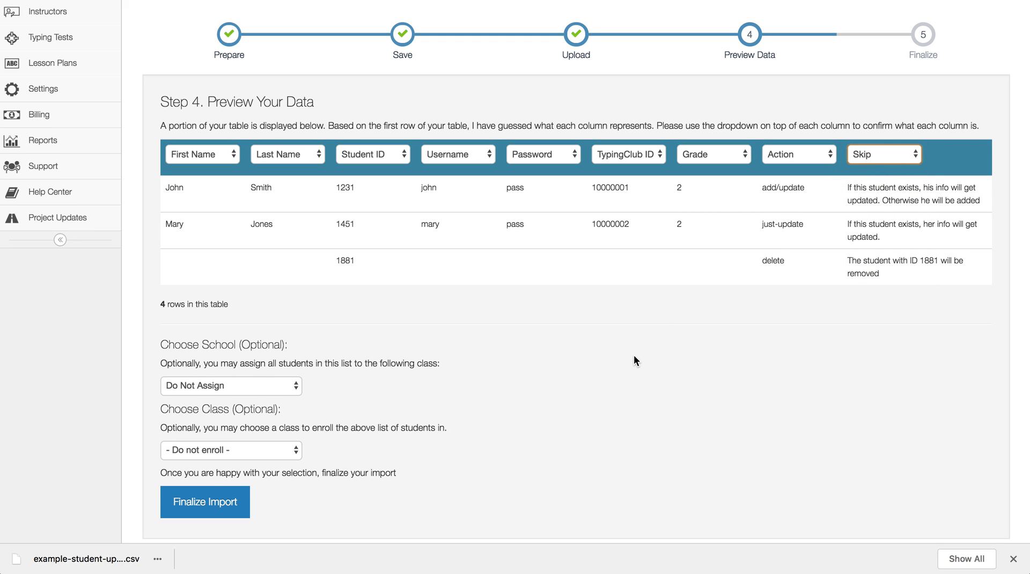
- Choose school Hogwarts and class 4th Grade Library Curriculum for the imported students
{"action": "scroll", "coordinate": [634, 358], "scroll_direction": "down", "scroll_amount": 1}
{"action": "left_click", "coordinate": [246, 382]}
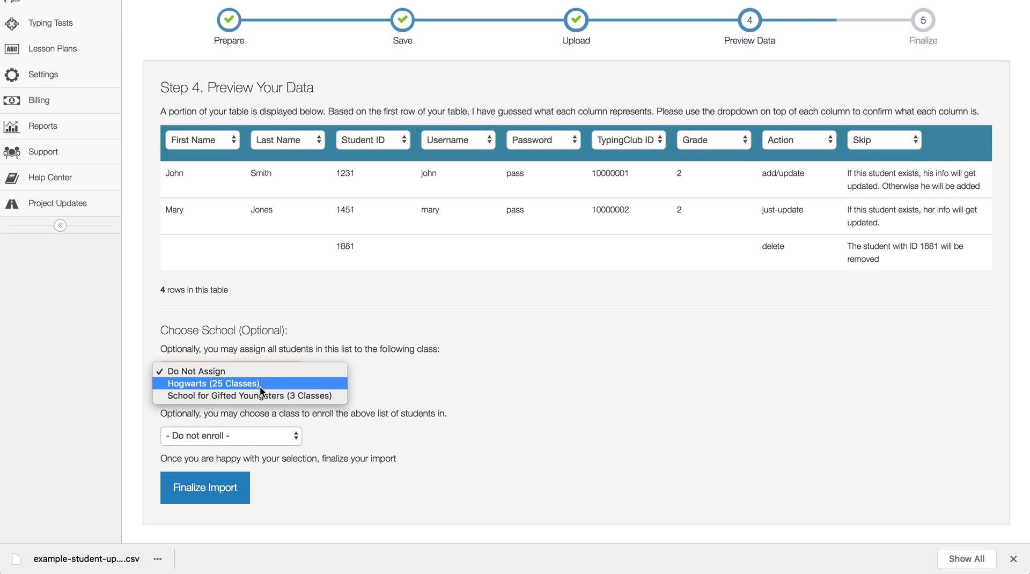
{"action": "left_click", "coordinate": [259, 386]}
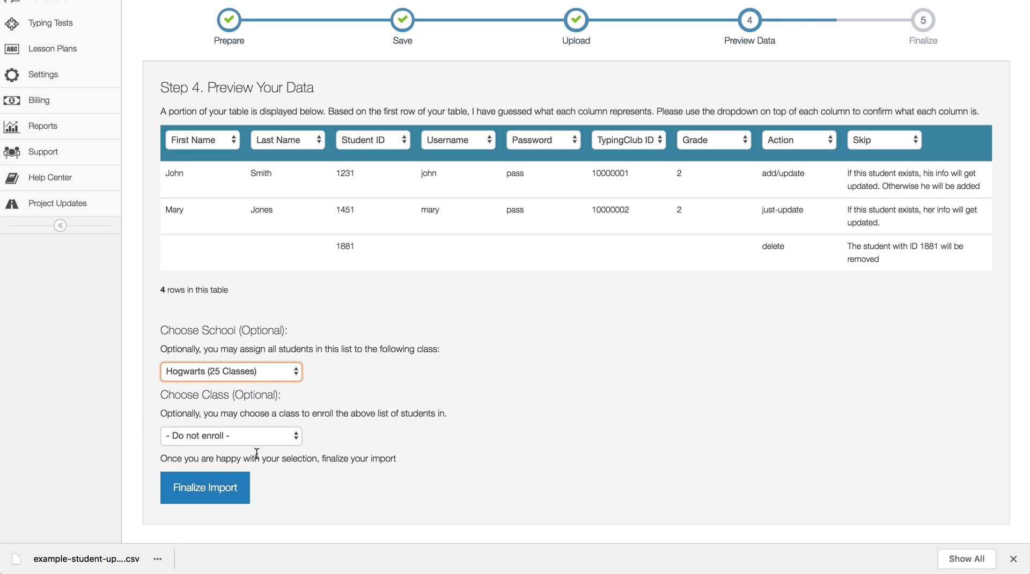
{"action": "left_click", "coordinate": [280, 435]}
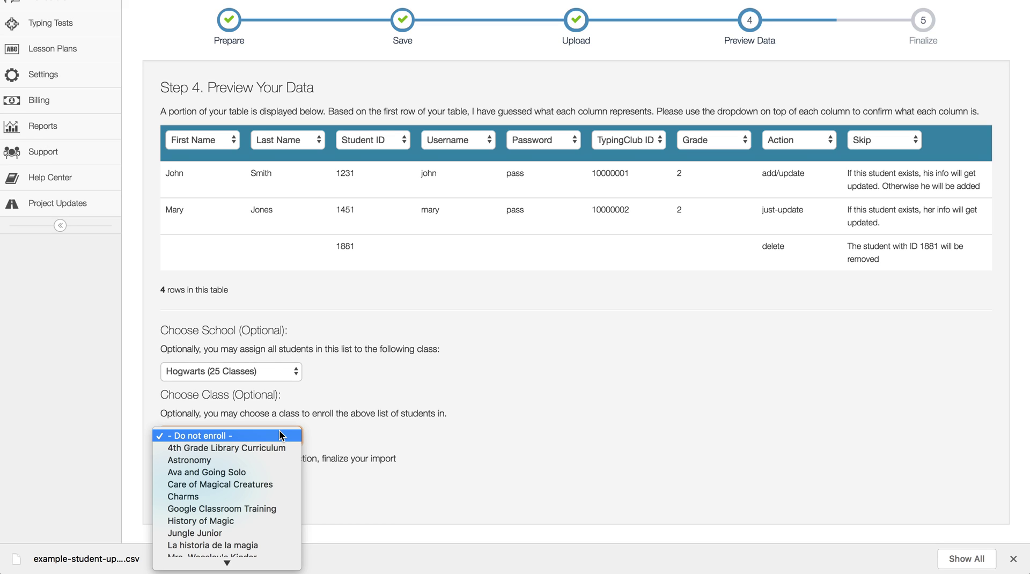
{"action": "left_click", "coordinate": [278, 453]}
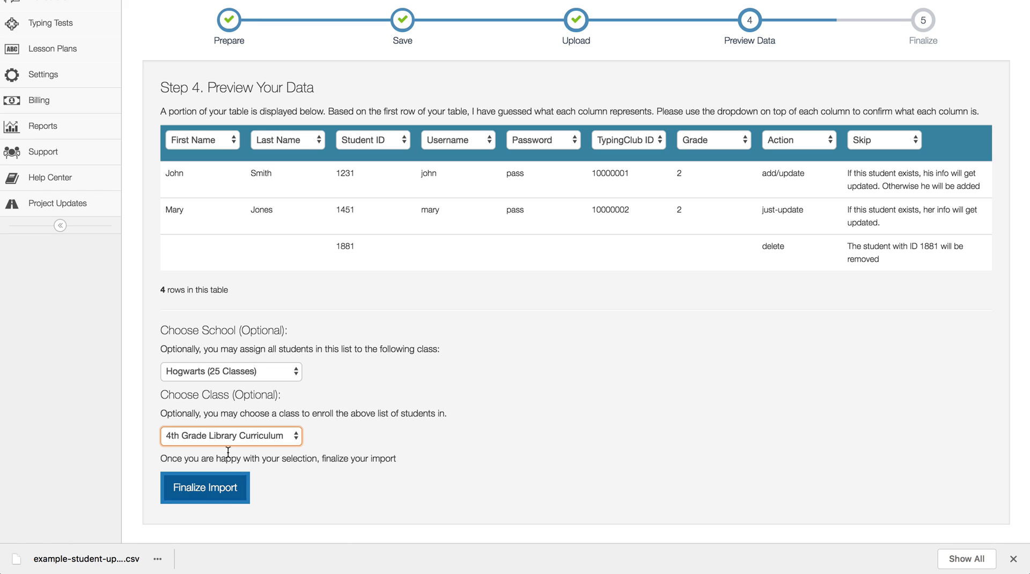
- Finalize the import so two students are updated into 4th Grade Library Curriculum
{"action": "left_click", "coordinate": [218, 482]}
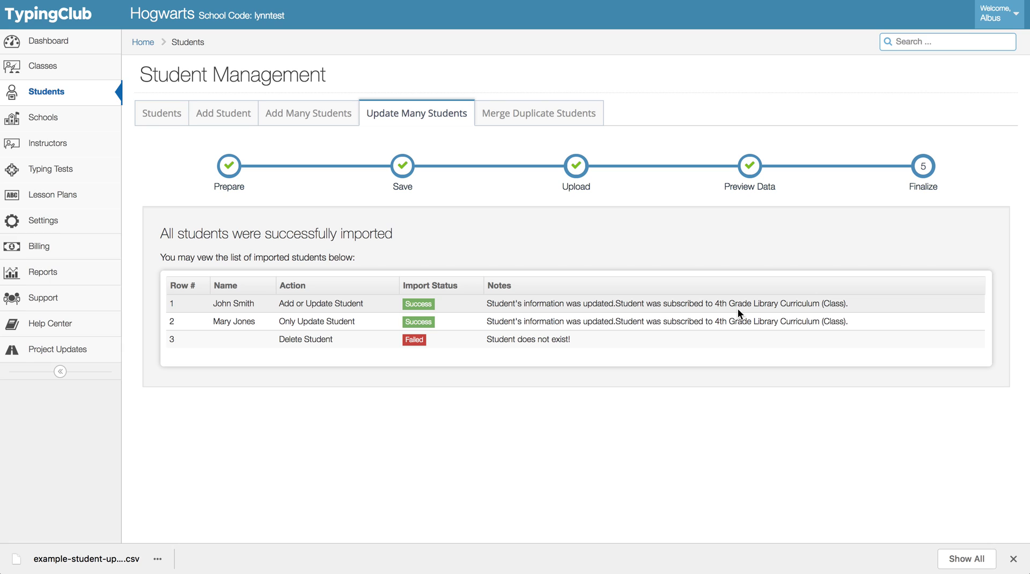
- Check that 4th Grade Library Curriculum shows four enrolled students, then open the Students list
{"action": "left_click", "coordinate": [57, 70]}
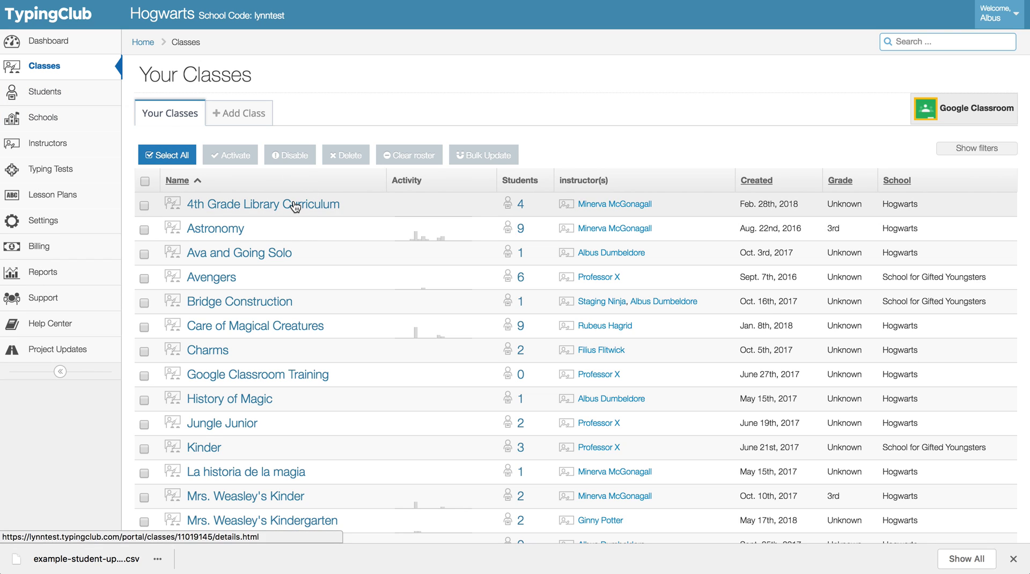
{"action": "left_click", "coordinate": [294, 203]}
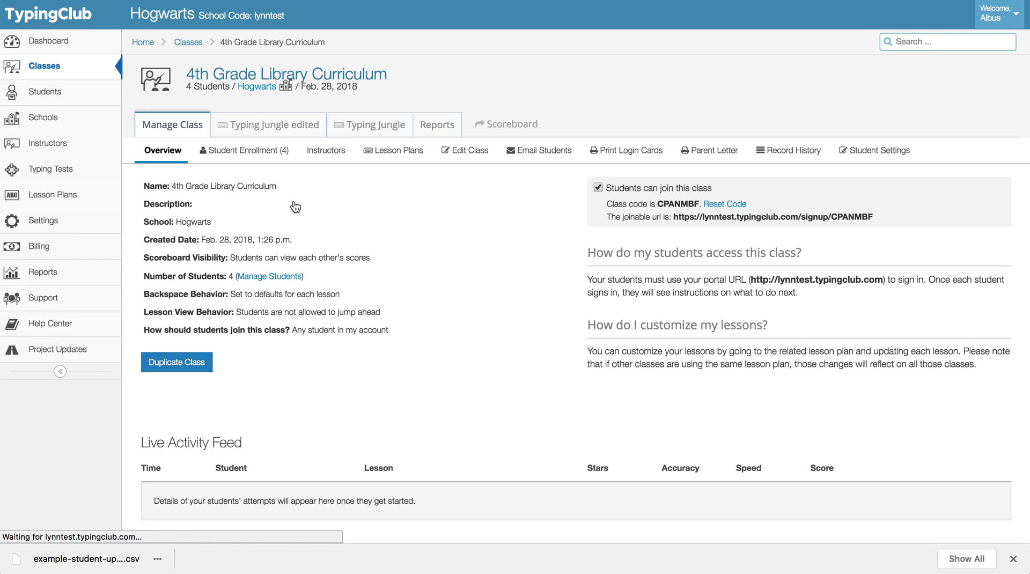
{"action": "left_click", "coordinate": [278, 154]}
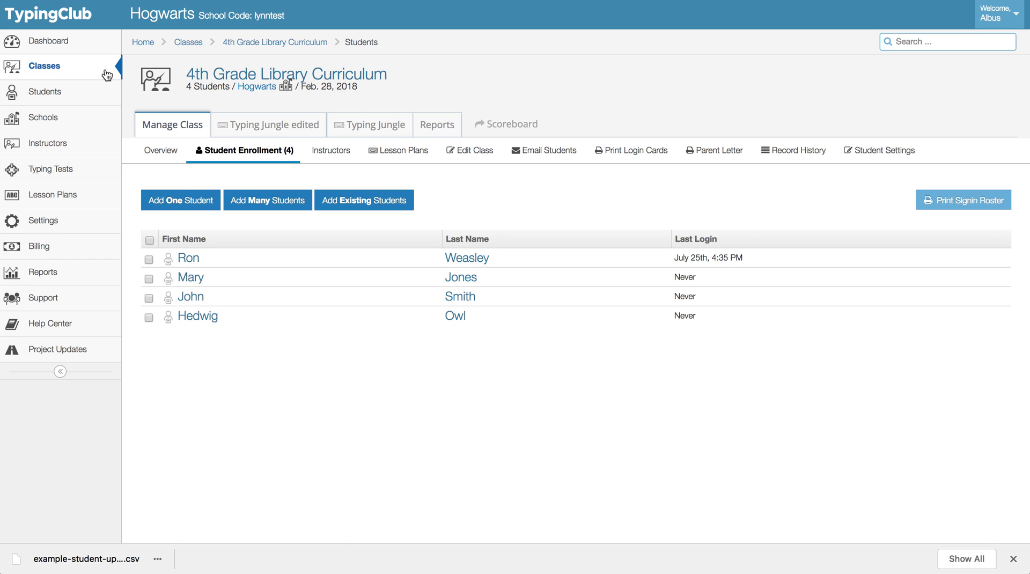
{"action": "left_click", "coordinate": [57, 102]}
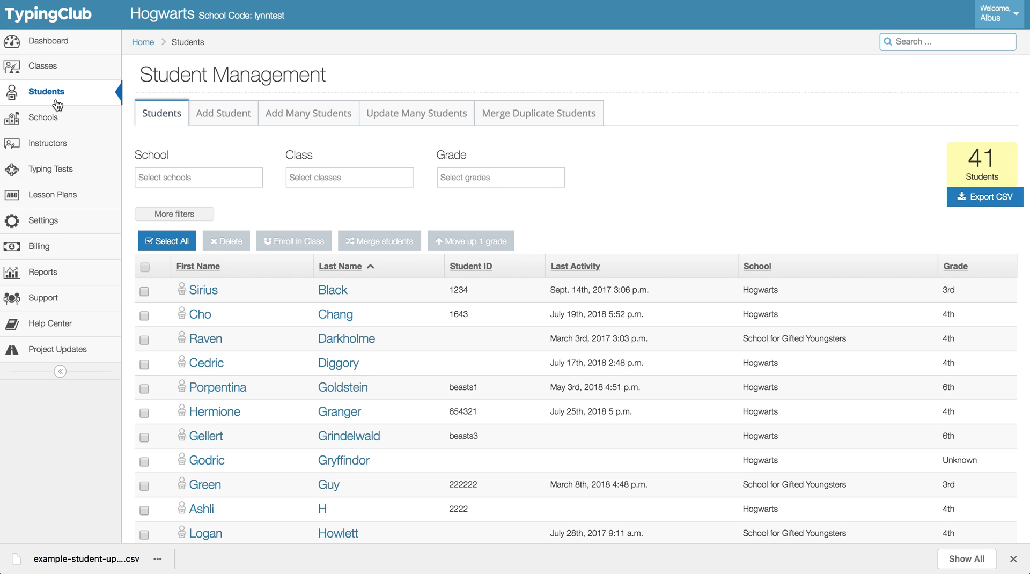
- View the Typing Jungle edited scoreboard for 4th Grade Library Curriculum, then return to Classes
{"action": "left_click", "coordinate": [57, 67]}
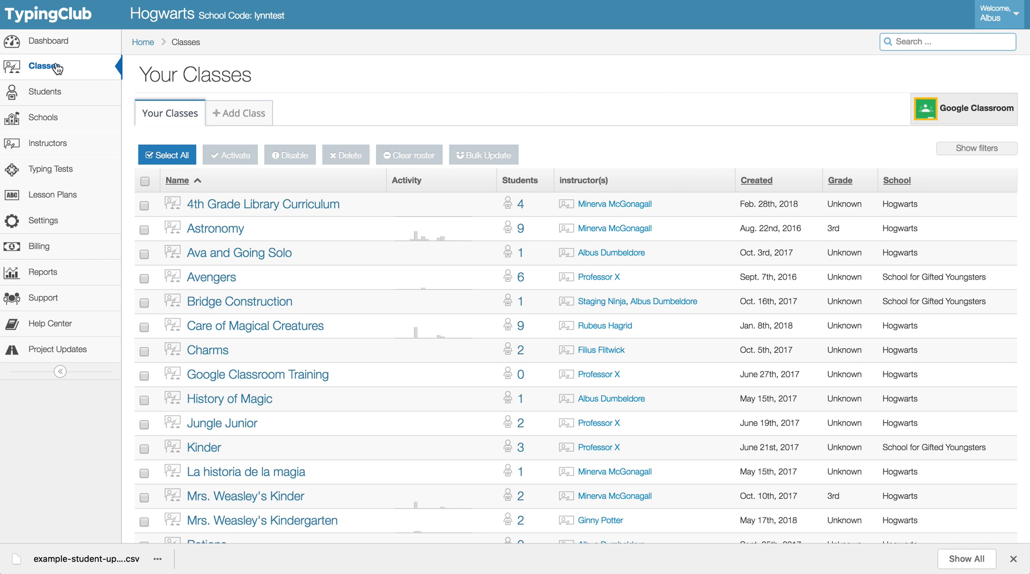
{"action": "left_click", "coordinate": [295, 205]}
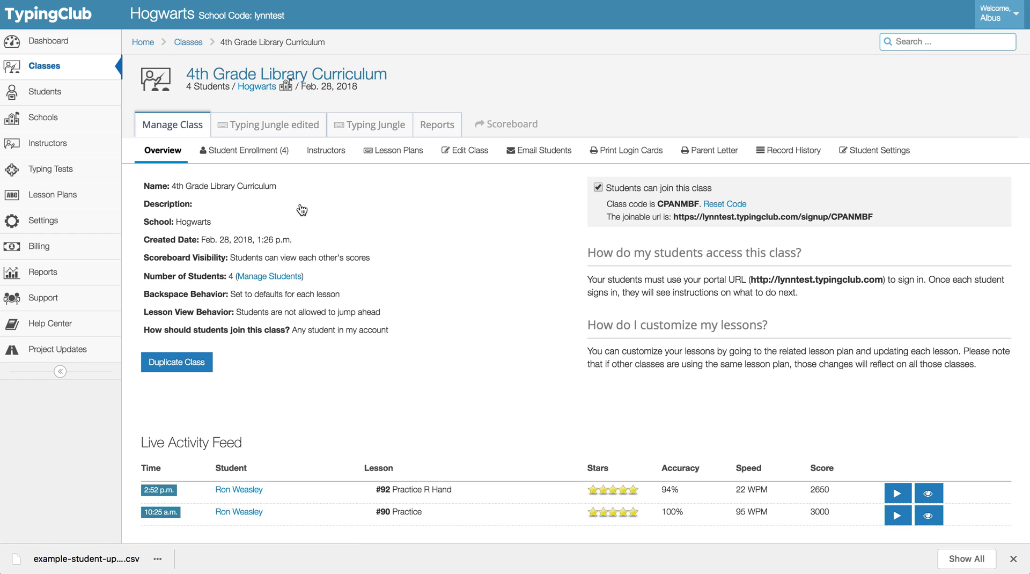
{"action": "left_click", "coordinate": [275, 127]}
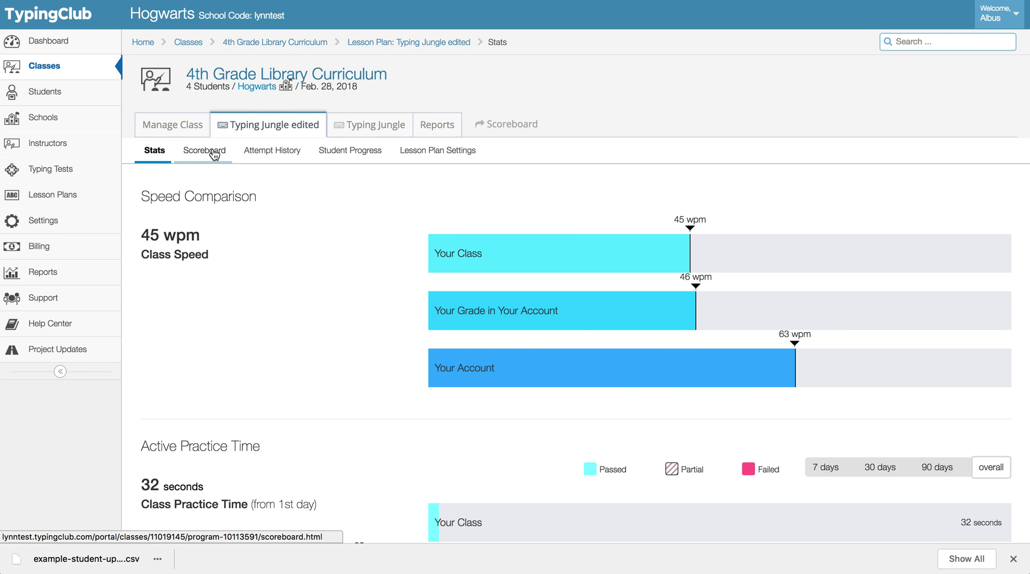
{"action": "left_click", "coordinate": [216, 158]}
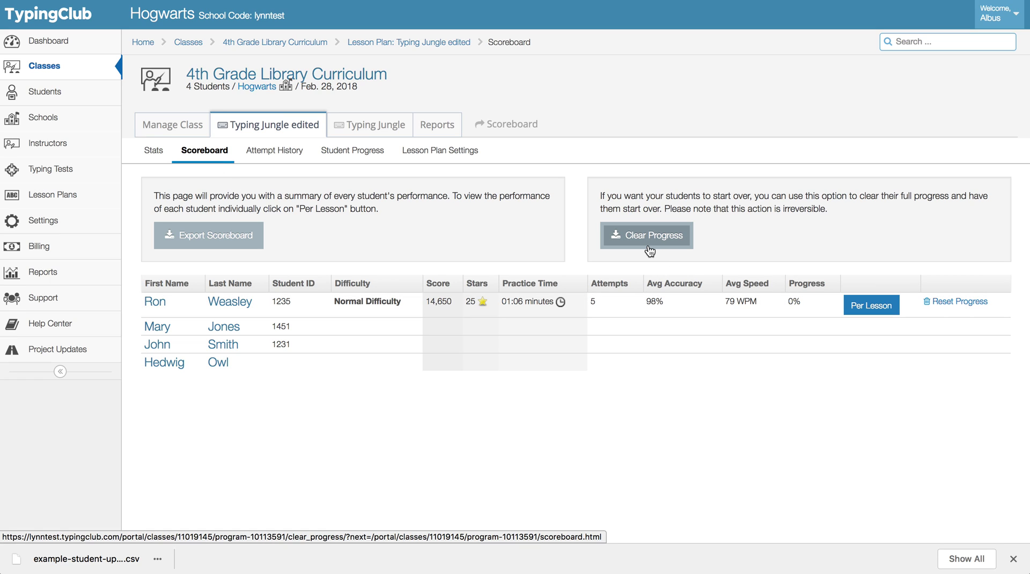
{"action": "left_click", "coordinate": [68, 77]}
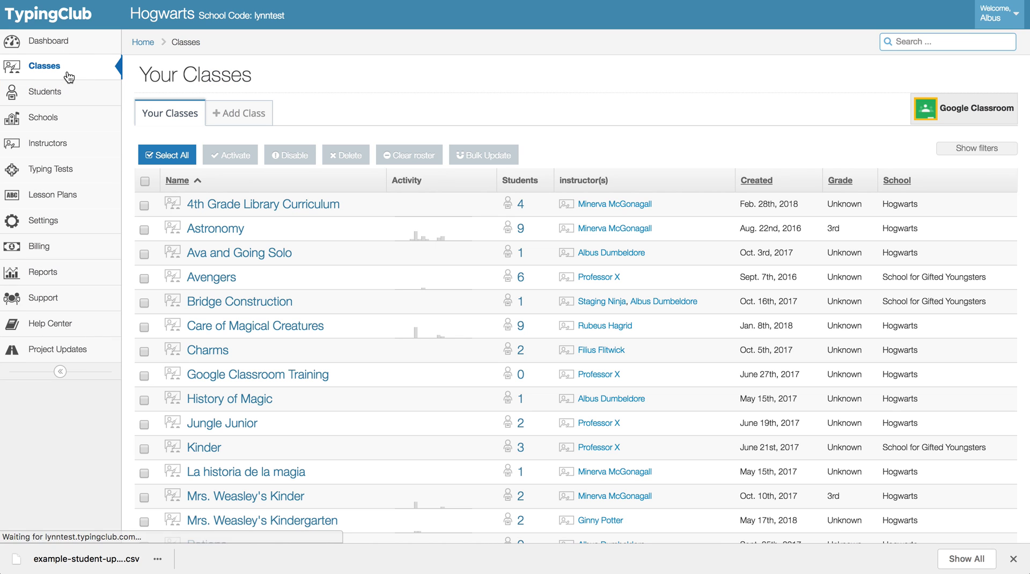
- Reopen the 4th Grade Library Curriculum Typing Jungle edited scoreboard and dismiss the downloads bar
{"action": "left_click", "coordinate": [263, 205]}
{"action": "left_click", "coordinate": [268, 125]}
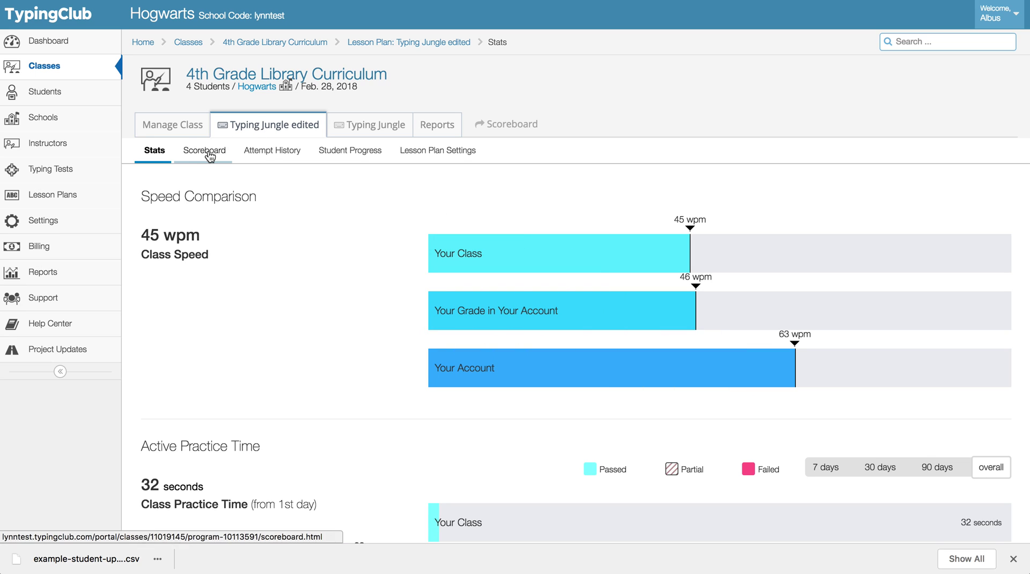
{"action": "left_click", "coordinate": [207, 152]}
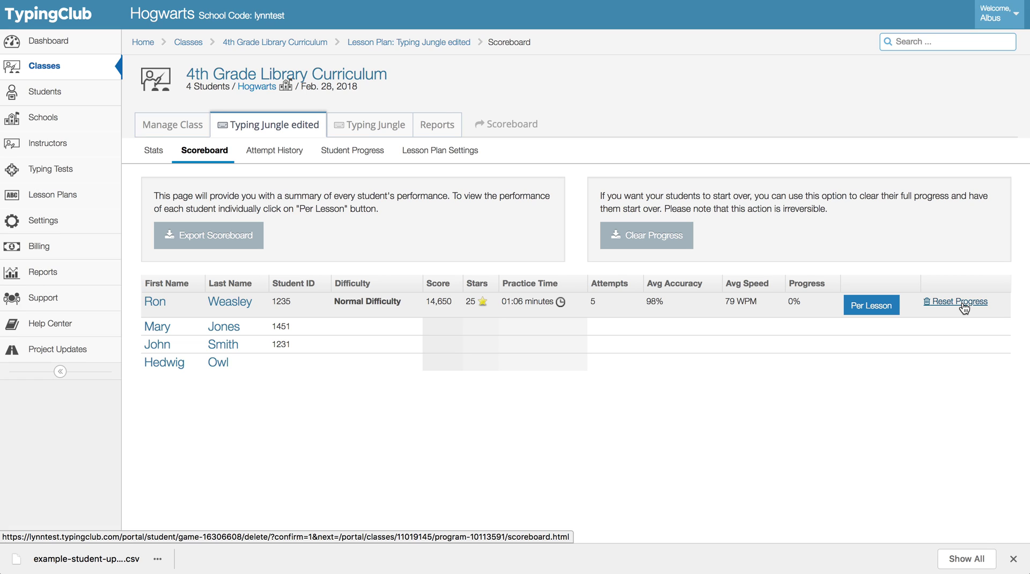
{"action": "left_click", "coordinate": [1013, 558]}
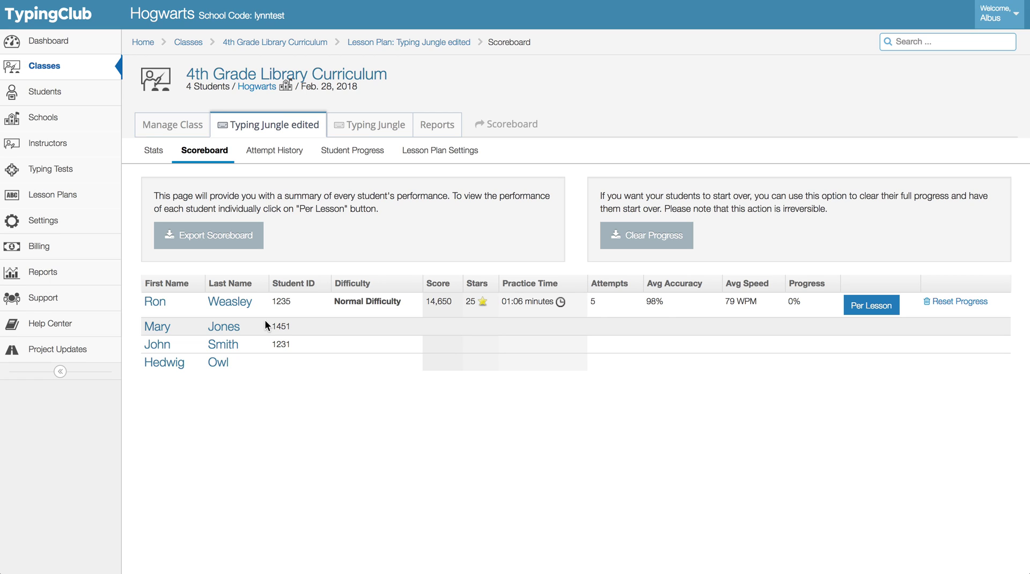
- Read the Help Center's Back to school FAQ, including the students' summer progress question
{"action": "left_click", "coordinate": [58, 329]}
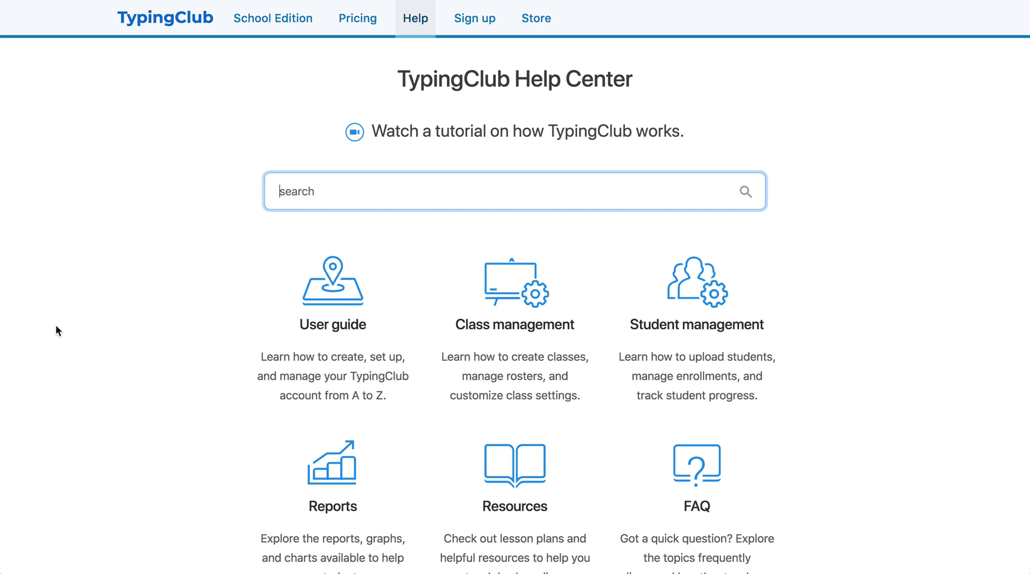
{"action": "scroll", "coordinate": [201, 330], "scroll_direction": "down", "scroll_amount": 3}
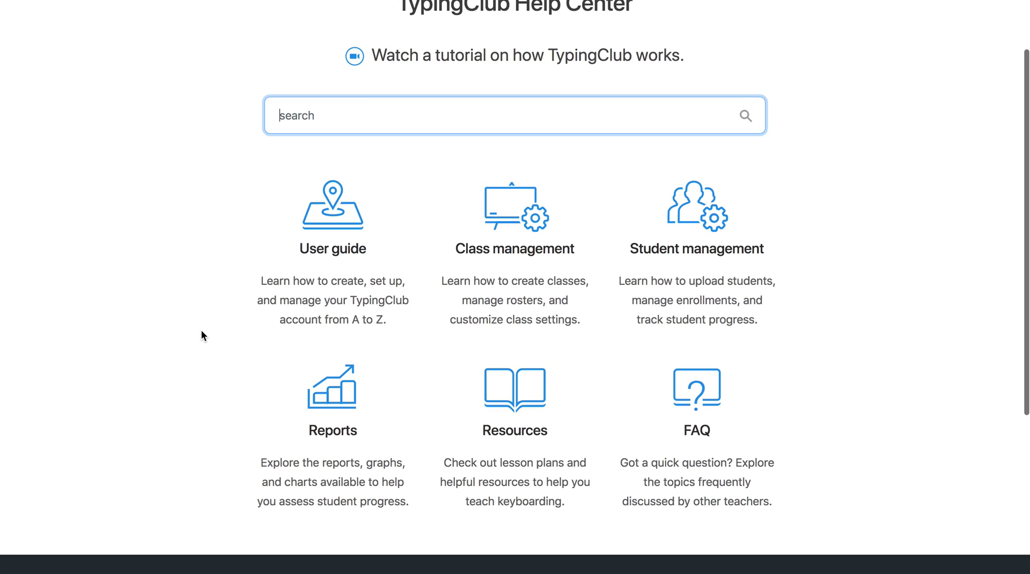
{"action": "scroll", "coordinate": [201, 330], "scroll_direction": "up", "scroll_amount": 3}
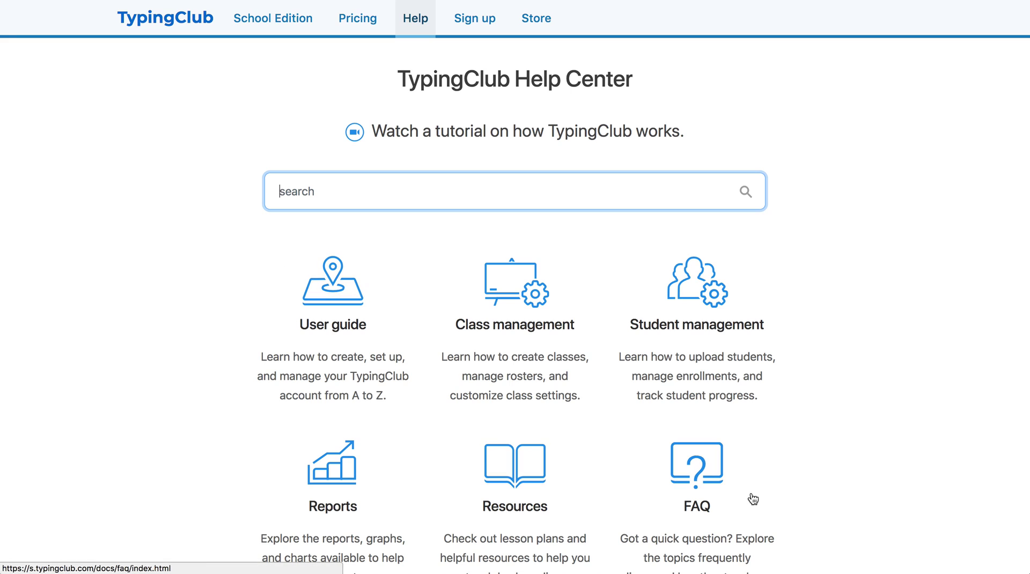
{"action": "left_click", "coordinate": [704, 474]}
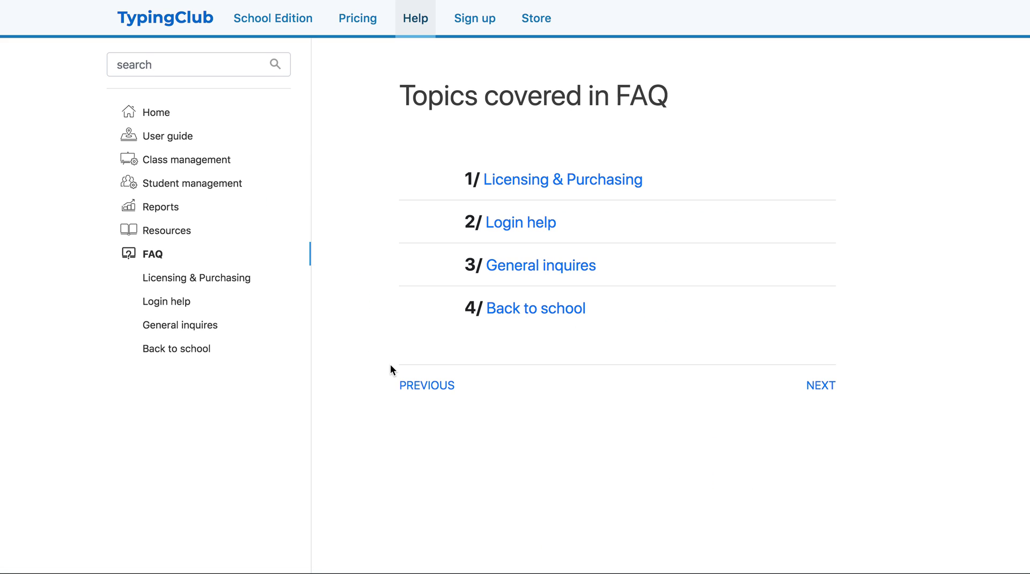
{"action": "left_click", "coordinate": [197, 350]}
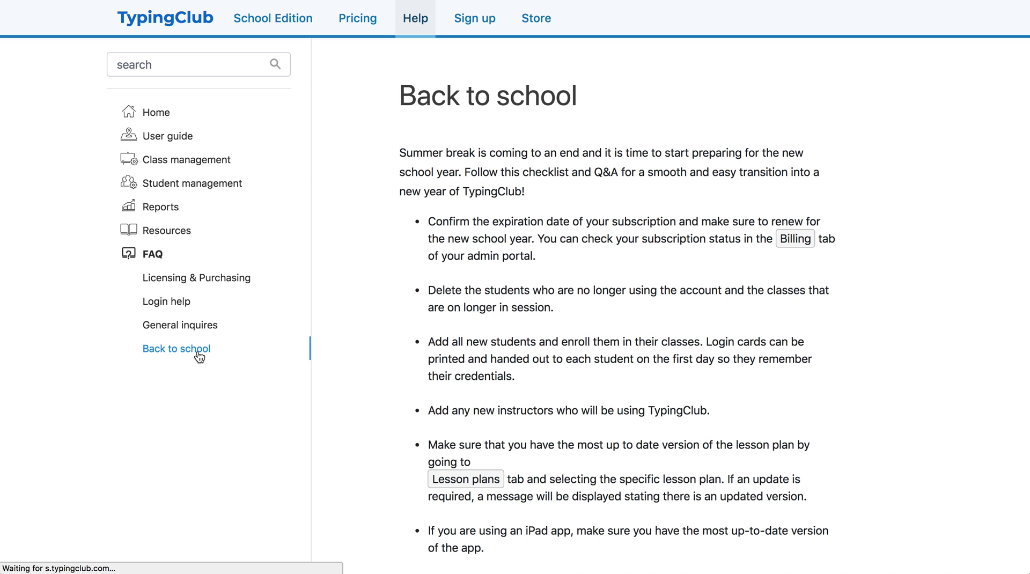
{"action": "scroll", "coordinate": [566, 346], "scroll_direction": "down", "scroll_amount": 5}
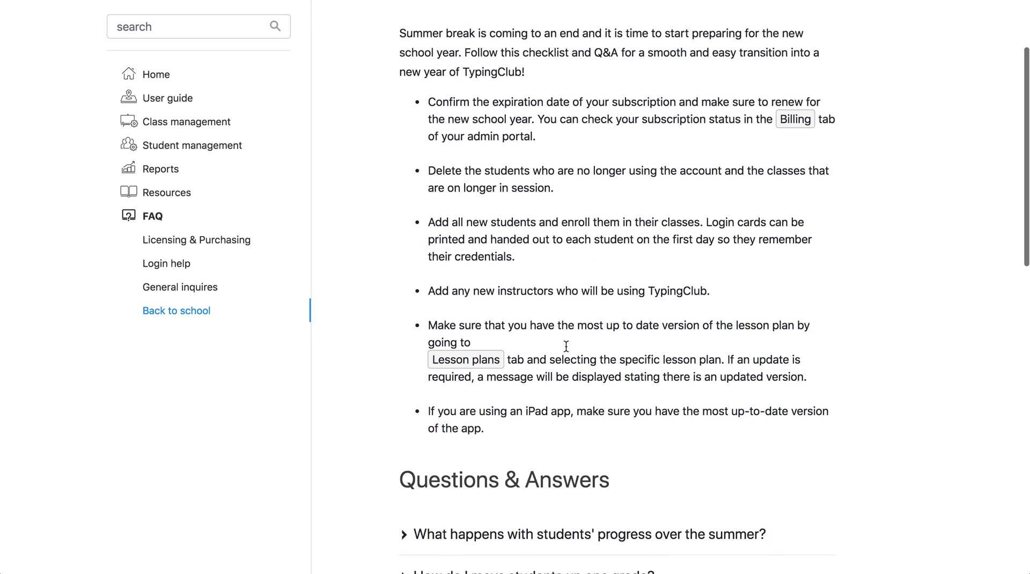
{"action": "scroll", "coordinate": [566, 350], "scroll_direction": "down", "scroll_amount": 2}
{"action": "left_click", "coordinate": [564, 374]}
{"action": "scroll", "coordinate": [569, 354], "scroll_direction": "down", "scroll_amount": 1}
{"action": "left_click", "coordinate": [571, 346]}
{"action": "scroll", "coordinate": [572, 345], "scroll_direction": "down", "scroll_amount": 2}
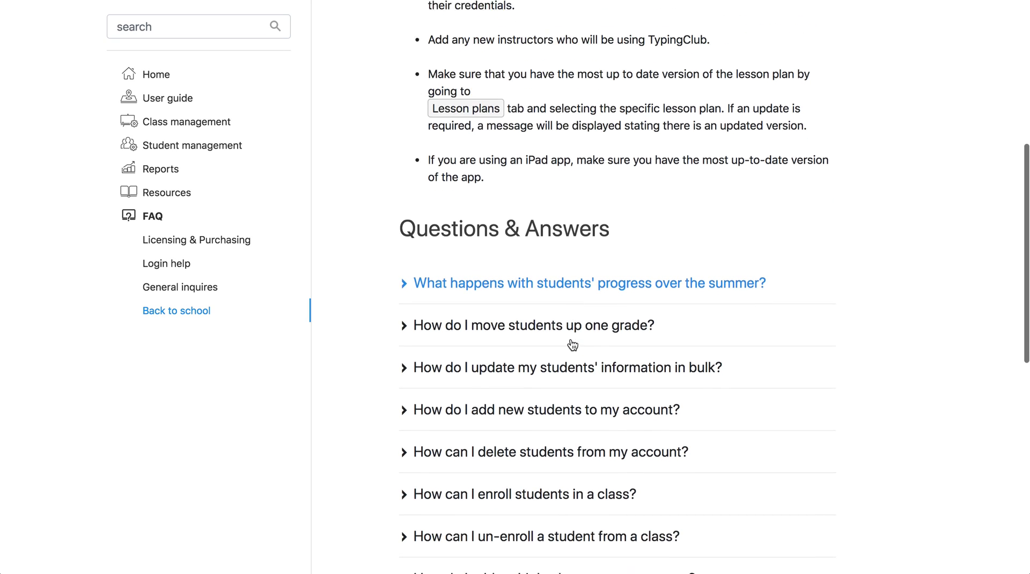
{"action": "scroll", "coordinate": [571, 343], "scroll_direction": "up", "scroll_amount": 10}
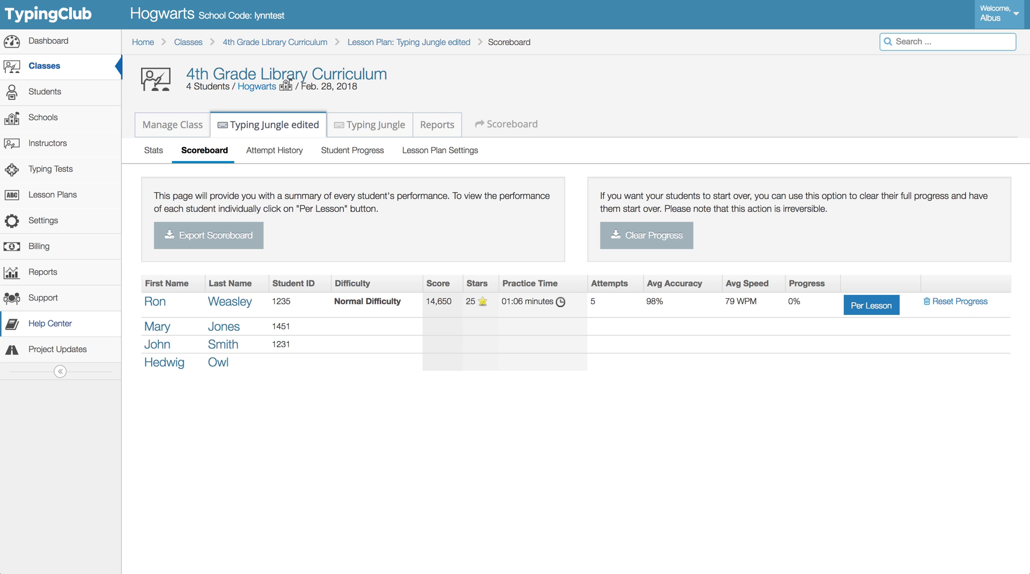
- Go to the Support page, which lists no active tickets
{"action": "left_click", "coordinate": [87, 298]}
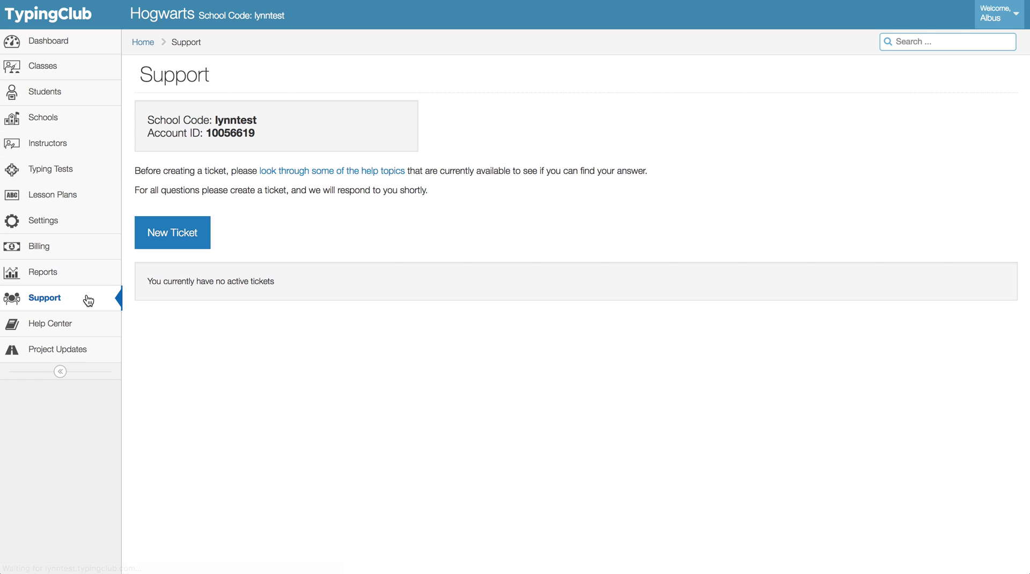